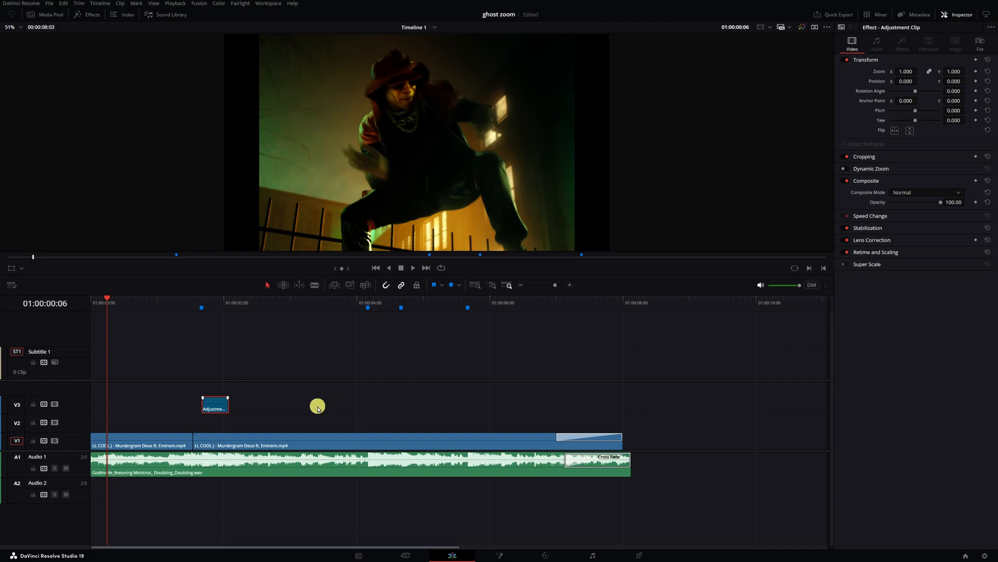
Move the adjustment clip down to track V2 aligned with the first blue marker, and open it in the Fusion page.
drag(222, 406, 221, 419)
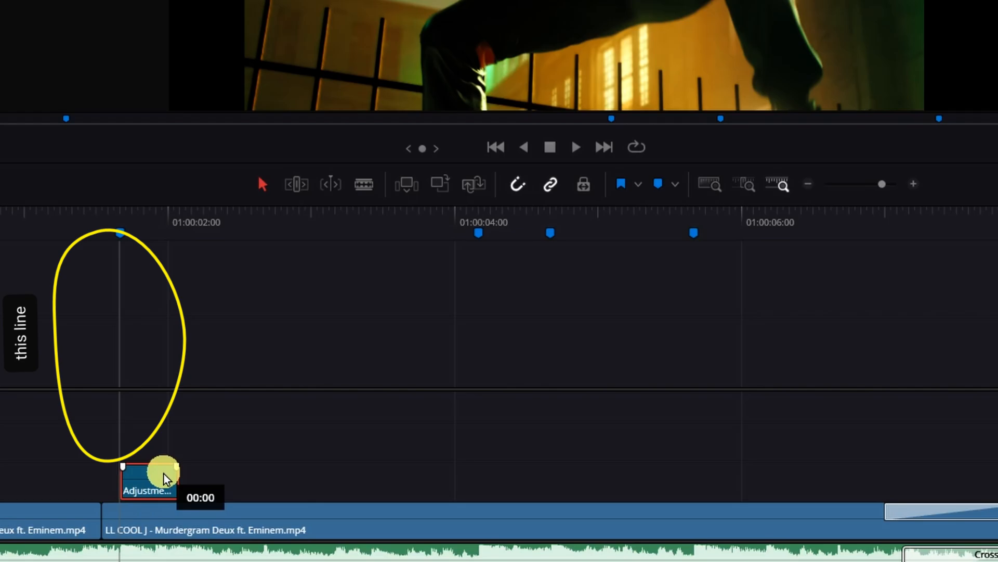
drag(165, 477, 165, 477)
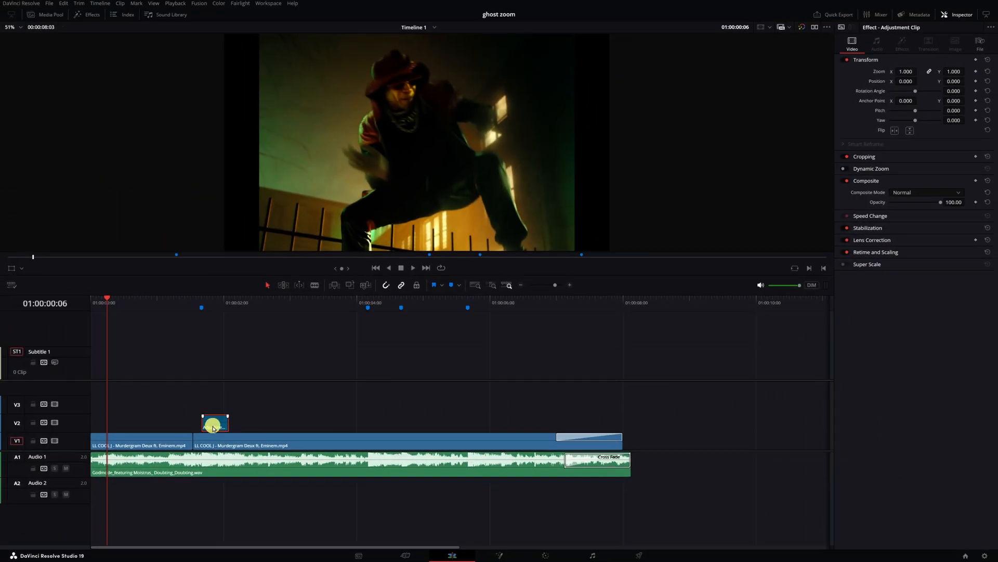
right_click(213, 428)
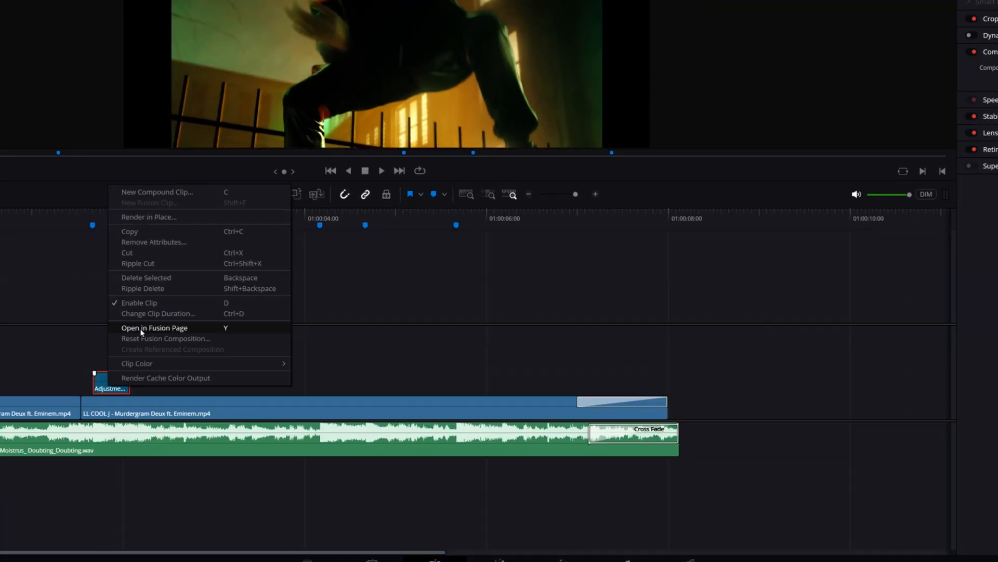
click(236, 382)
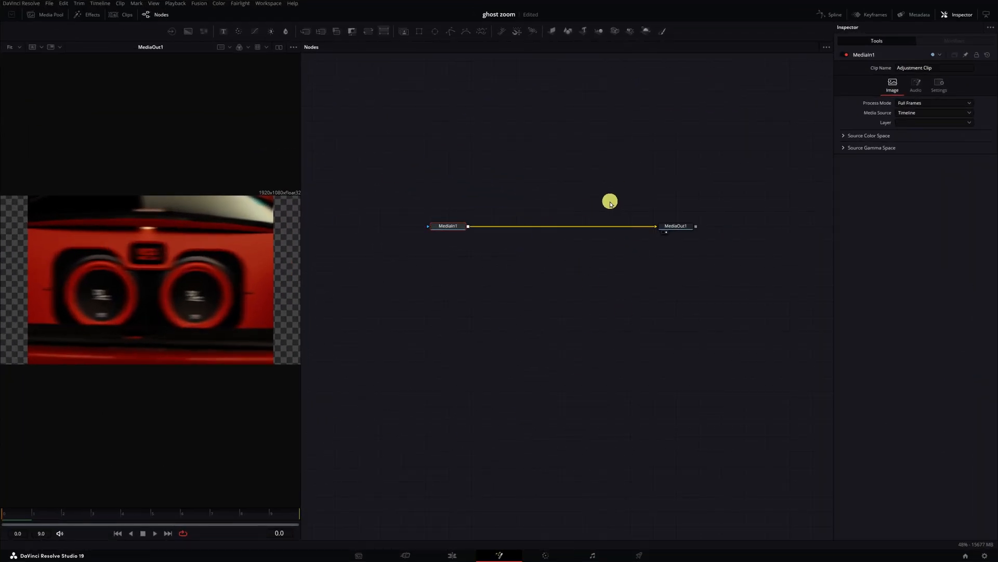
Apply the Mid Flow Vertical Fusion layout preset and arrange MediaIn1 above MediaOut1 in a vertical line.
click(270, 5)
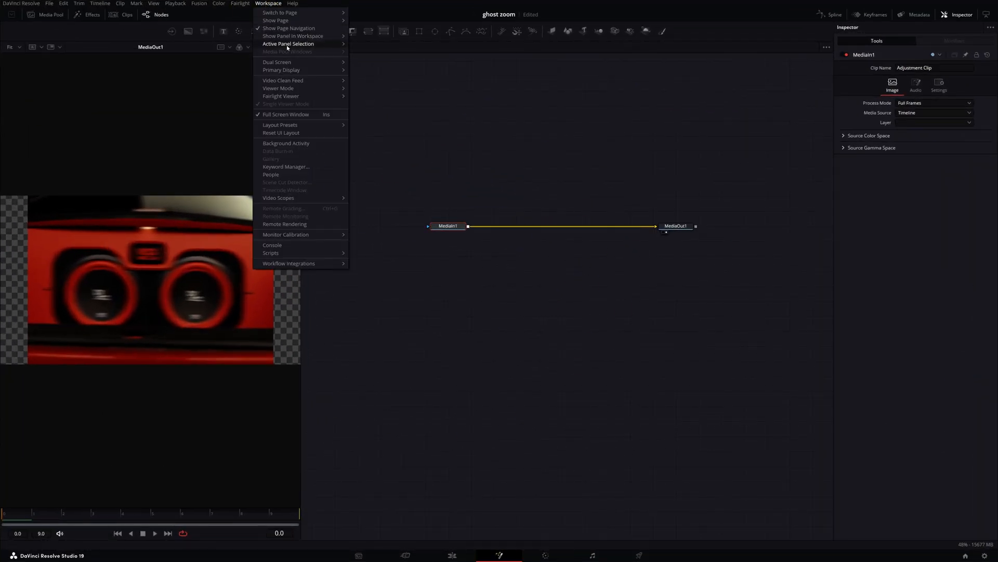
mouse_move(289, 129)
mouse_move(409, 144)
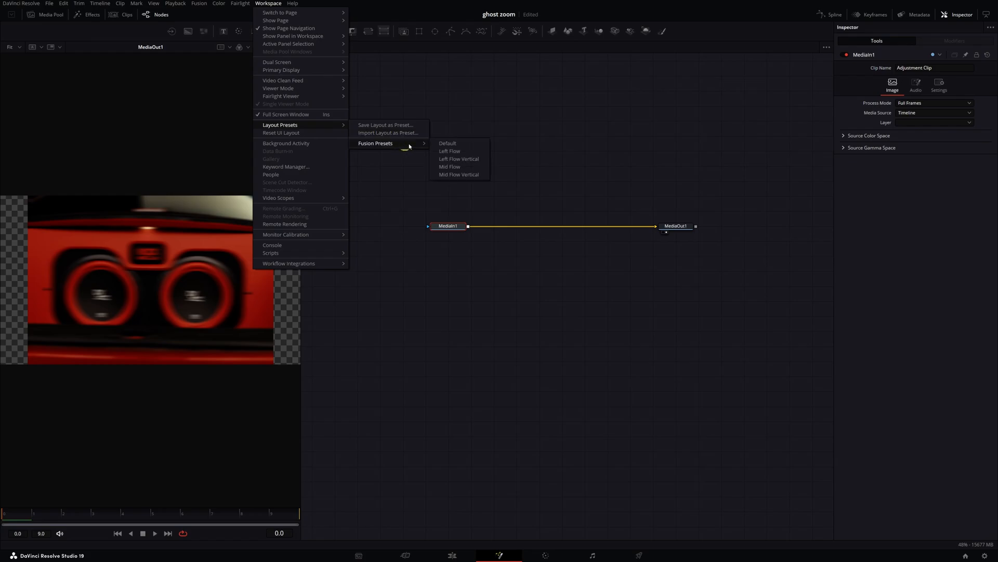
click(459, 175)
drag(692, 227, 563, 495)
drag(448, 227, 556, 114)
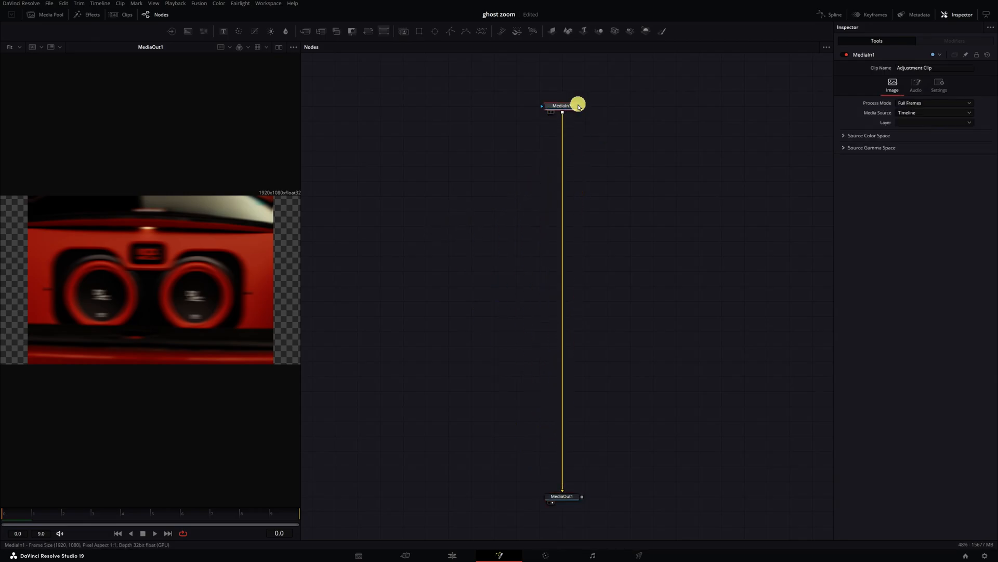
Add a Transform node after MediaIn1 and keyframe its Size and Blend at 1.0 on frame 0.
click(370, 32)
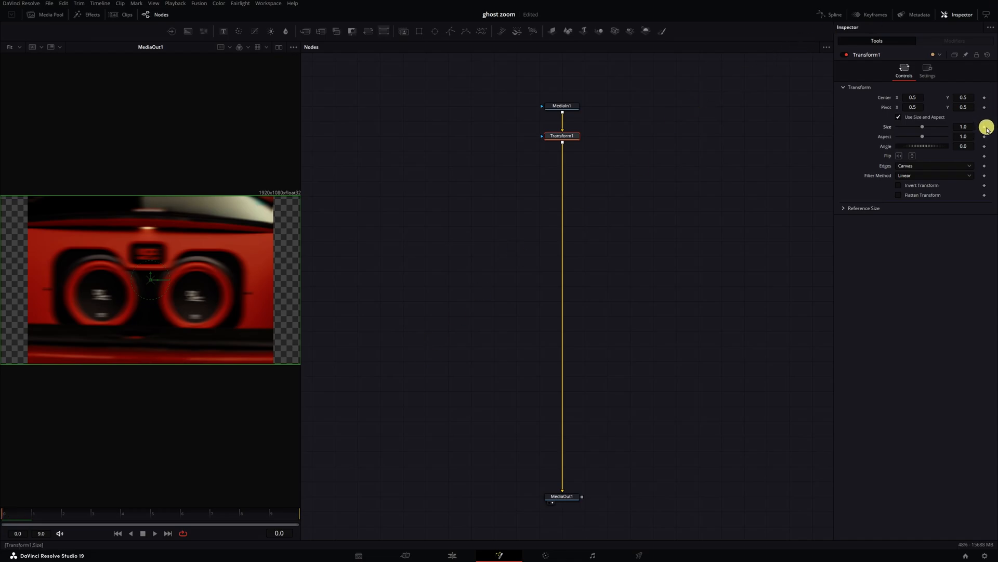
click(929, 73)
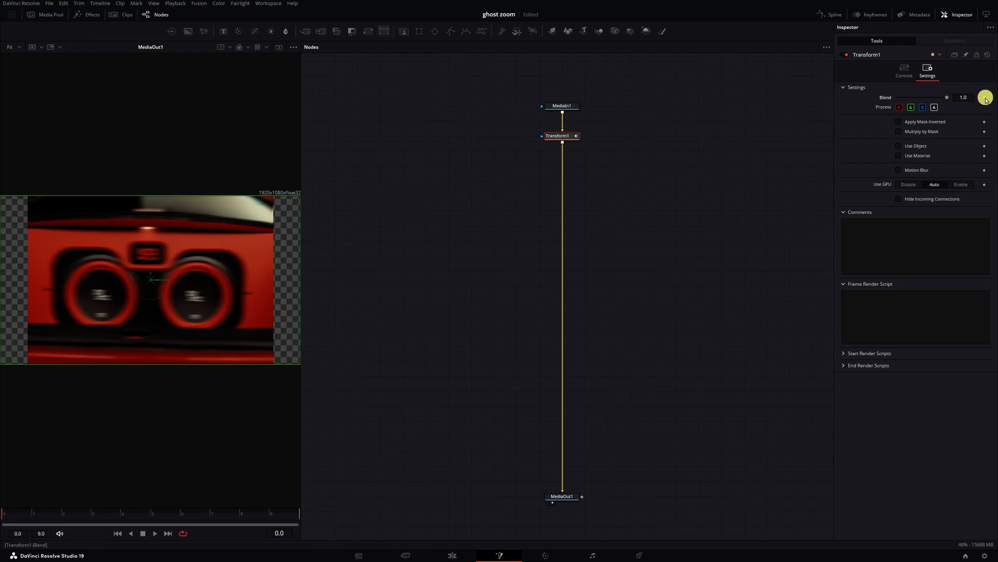
click(904, 71)
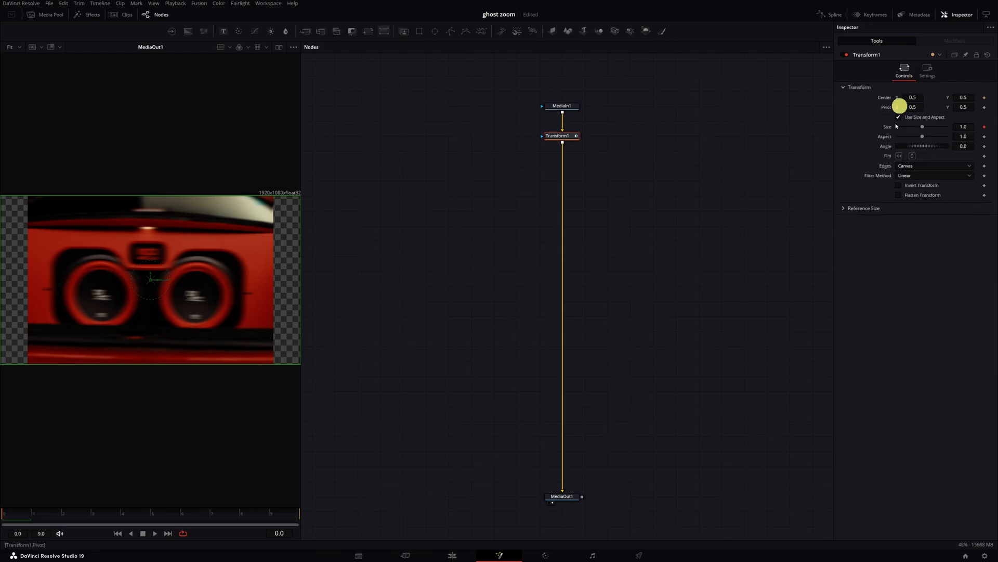
Set the Transform node's Size to 2.0 at frame 5 and its Blend to 0.0 at frame 9.
click(152, 515)
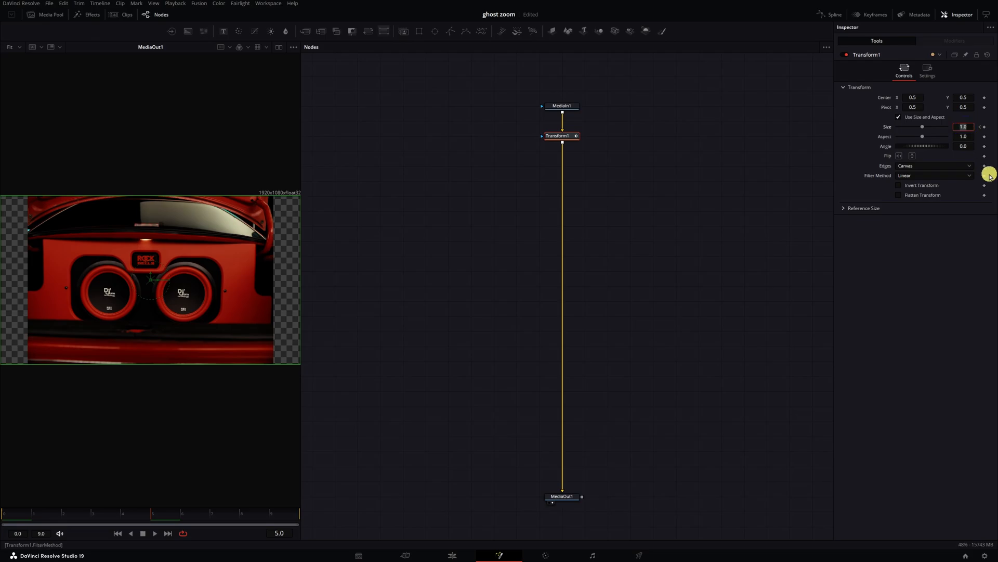
drag(3, 514, 274, 519)
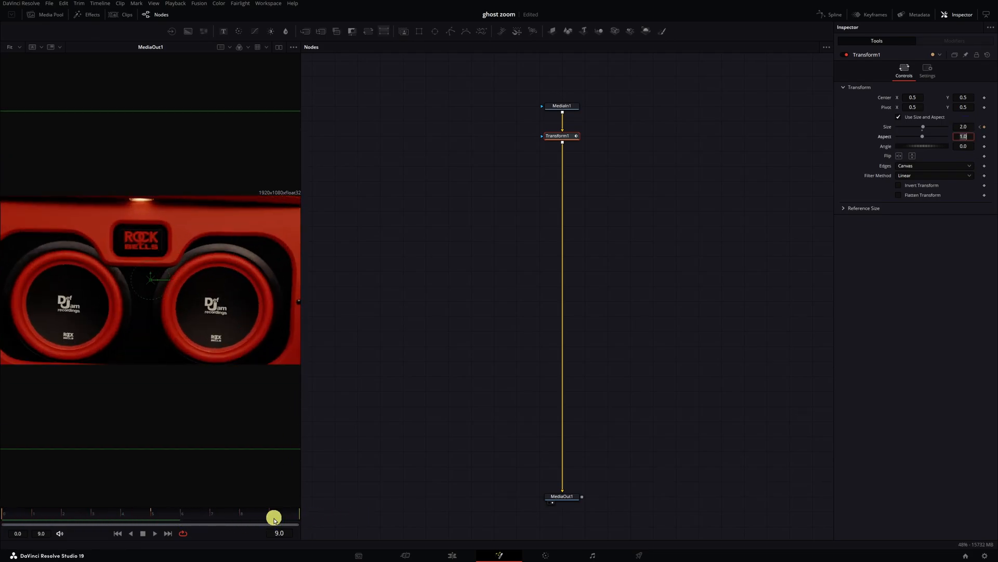
click(926, 80)
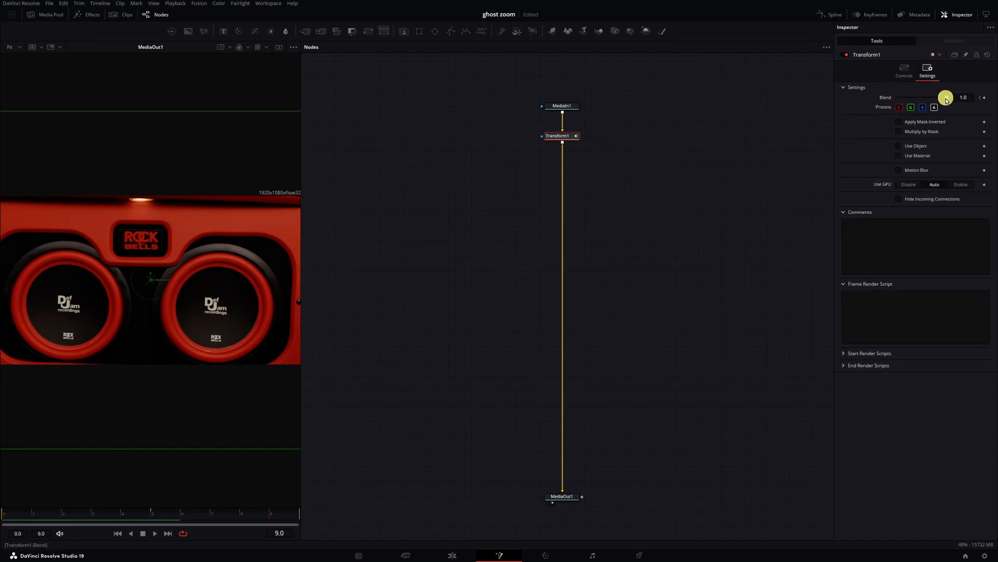
key(space)
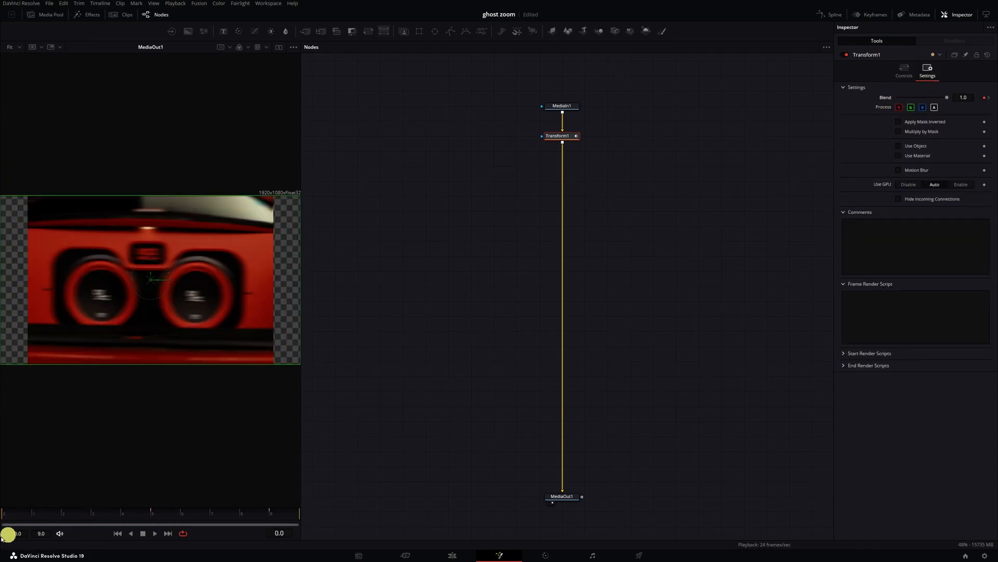
key(space)
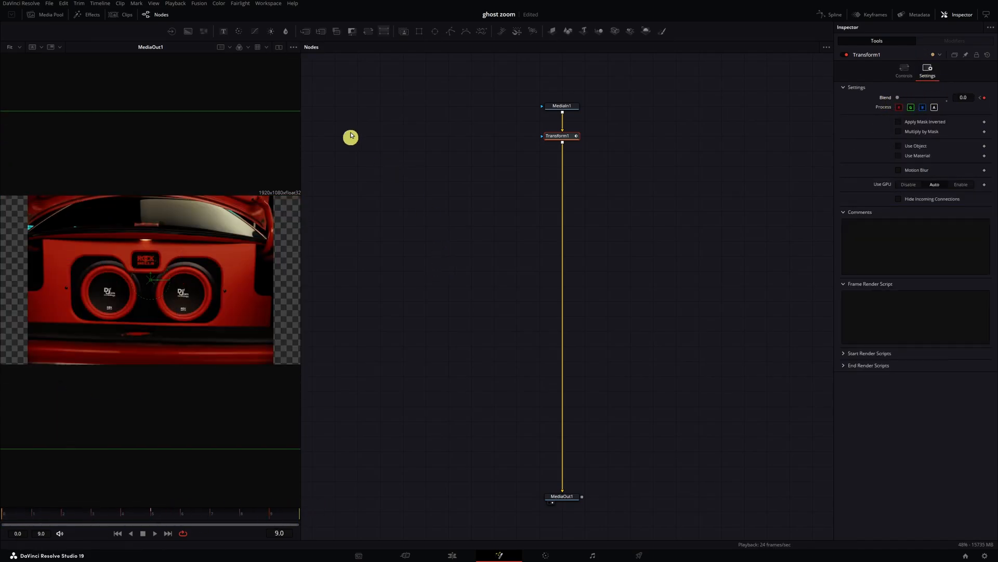
Add a Brightness/Contrast node after Transform1 and keyframe its Gain and Brightness at frames 0 and 2.
click(270, 31)
click(3, 513)
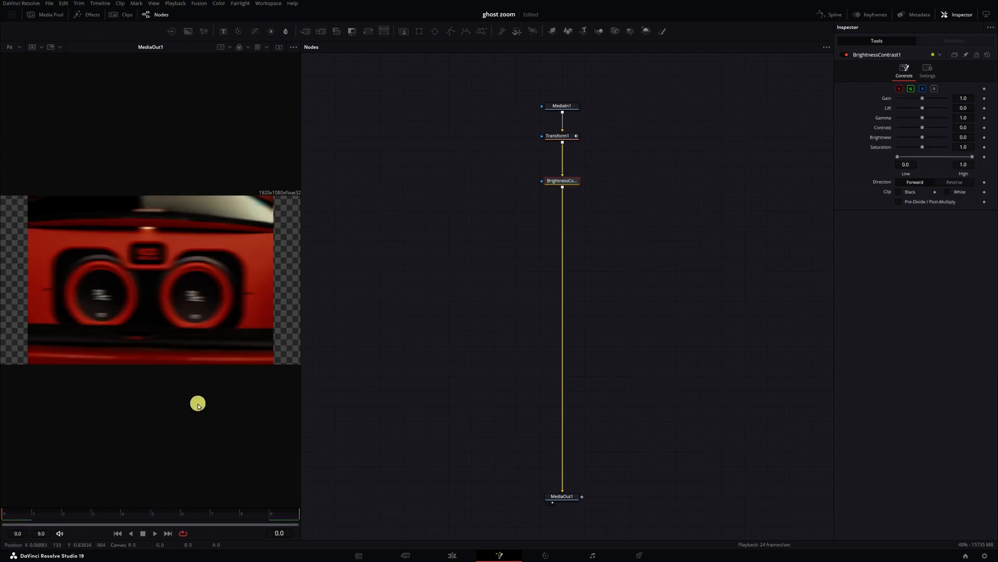
click(984, 138)
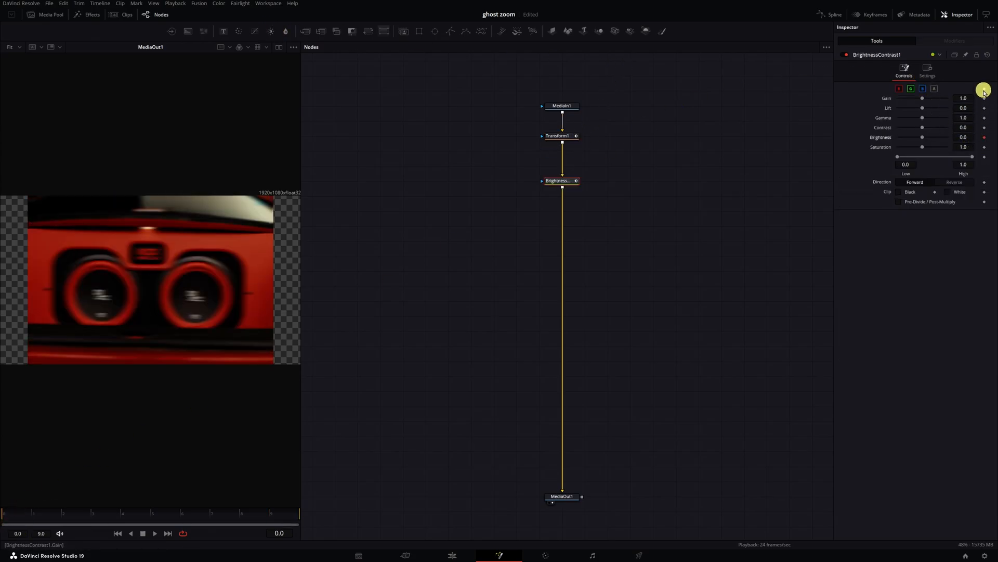
click(984, 98)
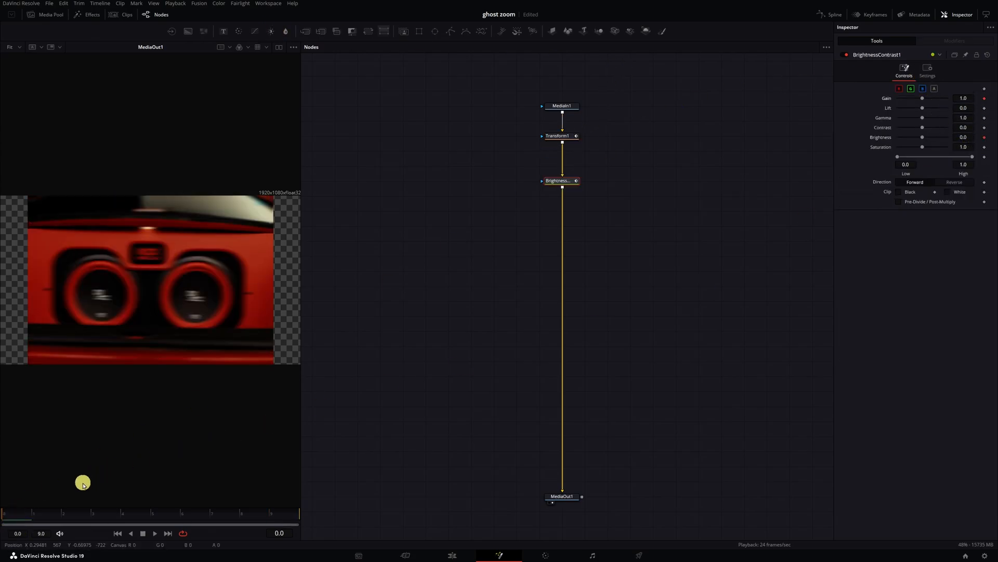
click(63, 518)
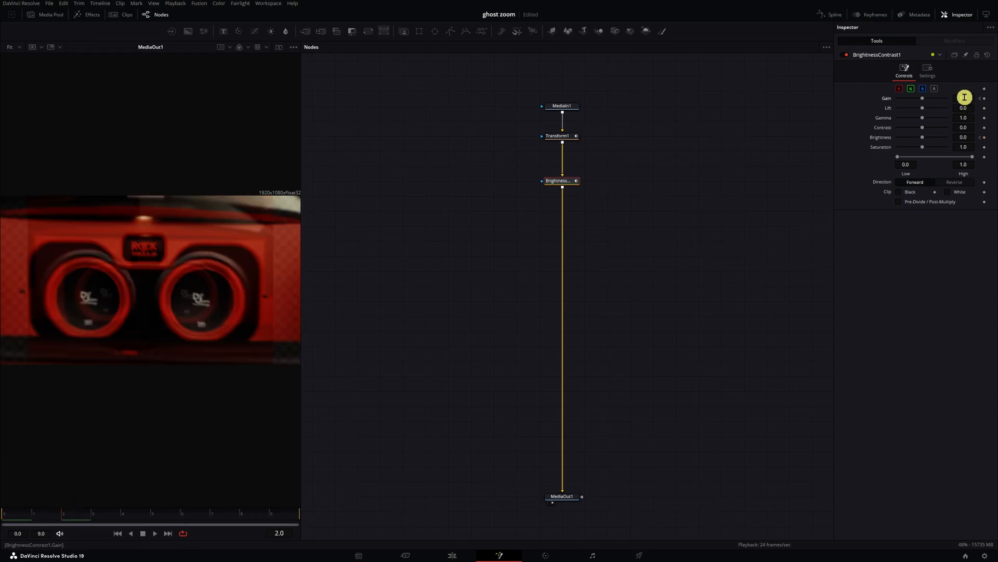
key(Tab)
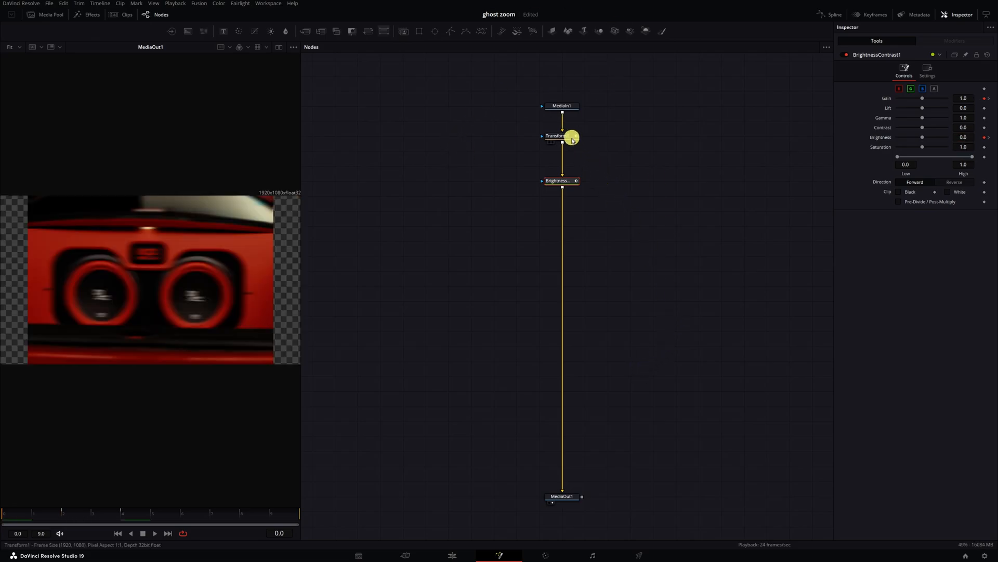
Display the Blend and Size curves of Transform1 in the spline editor, fitted to the view.
click(571, 137)
click(869, 15)
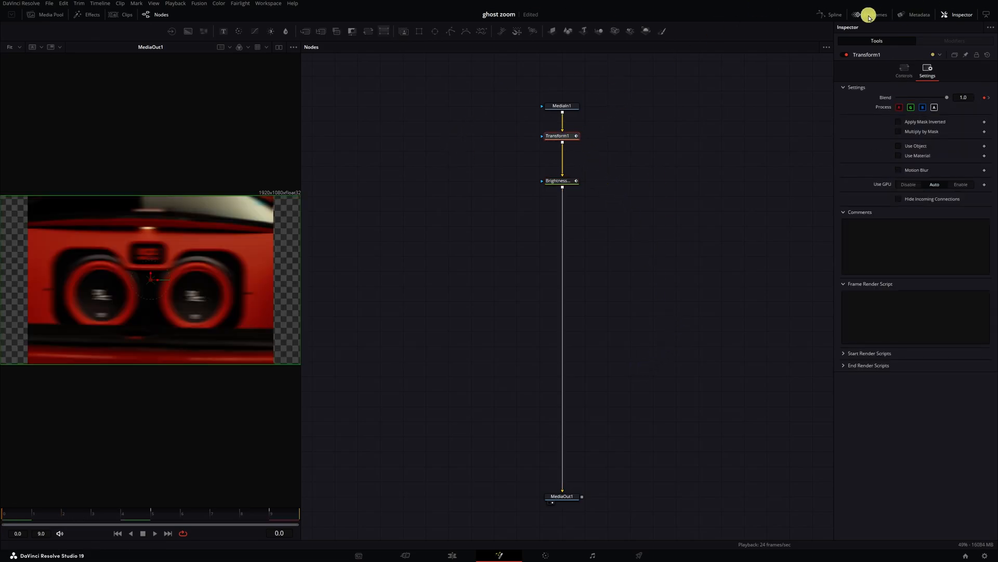
click(834, 15)
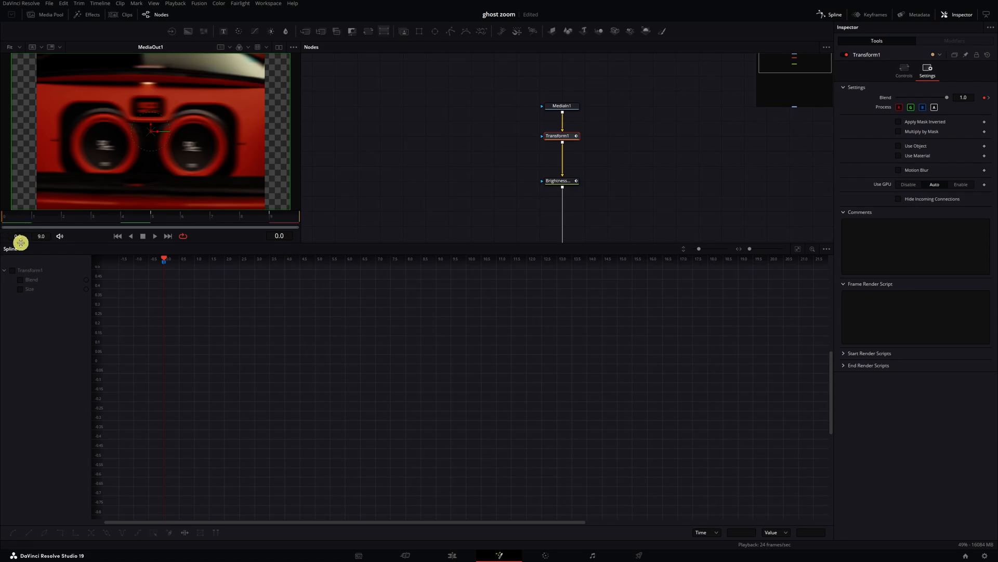
click(12, 270)
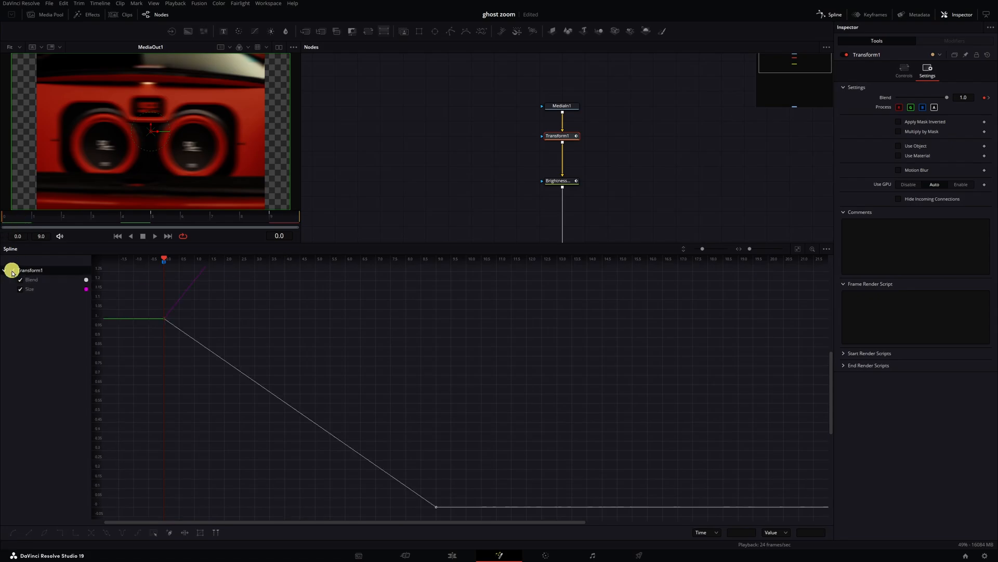
click(797, 251)
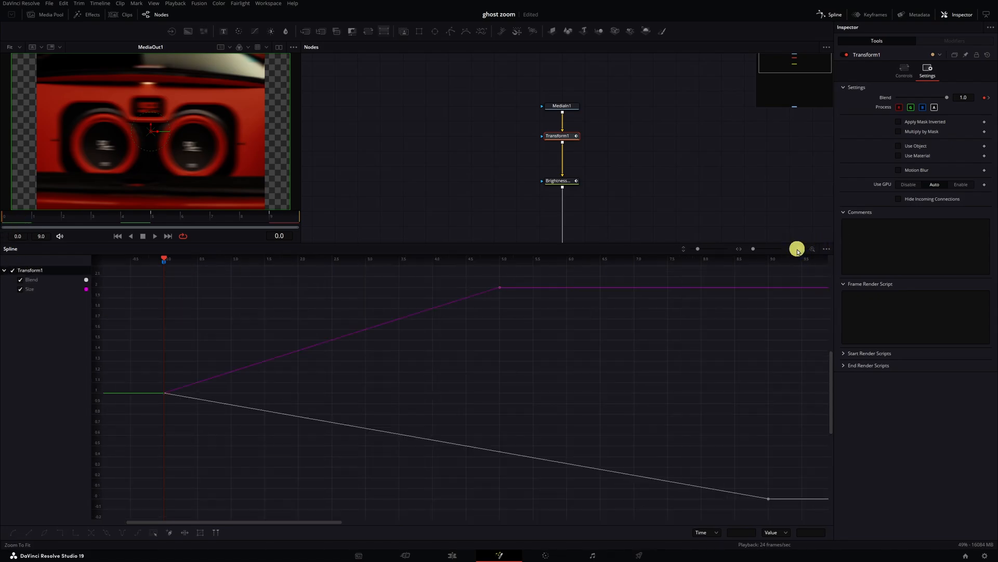
Isolate and smooth the Size curve, shape its handles into a steep start with a long ease-out, and play the result.
click(21, 280)
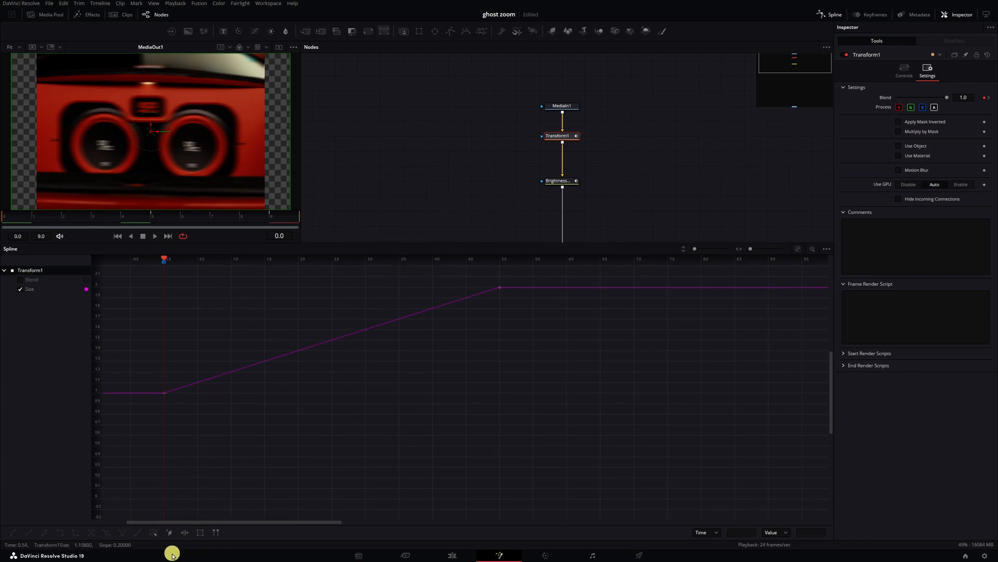
click(153, 533)
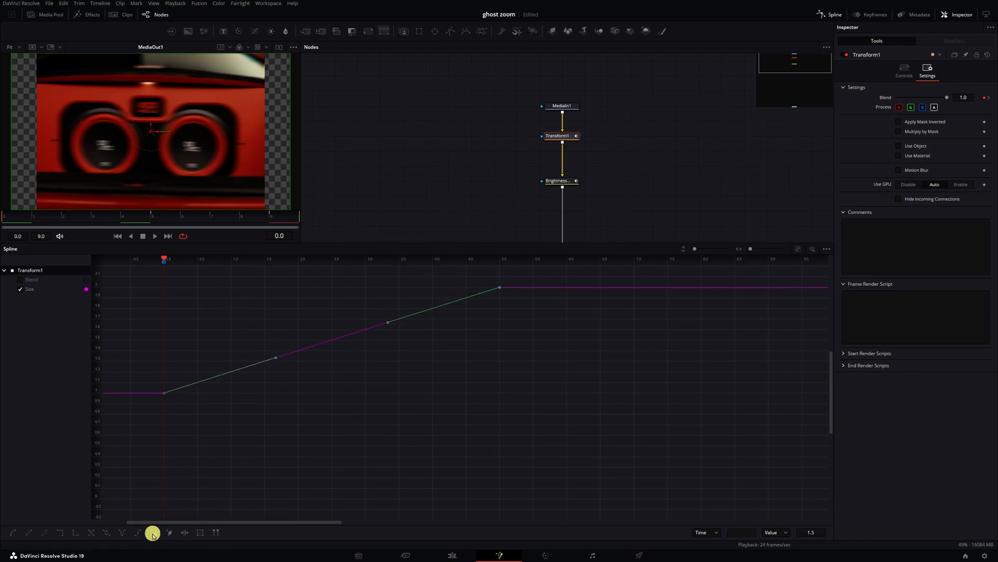
key(s)
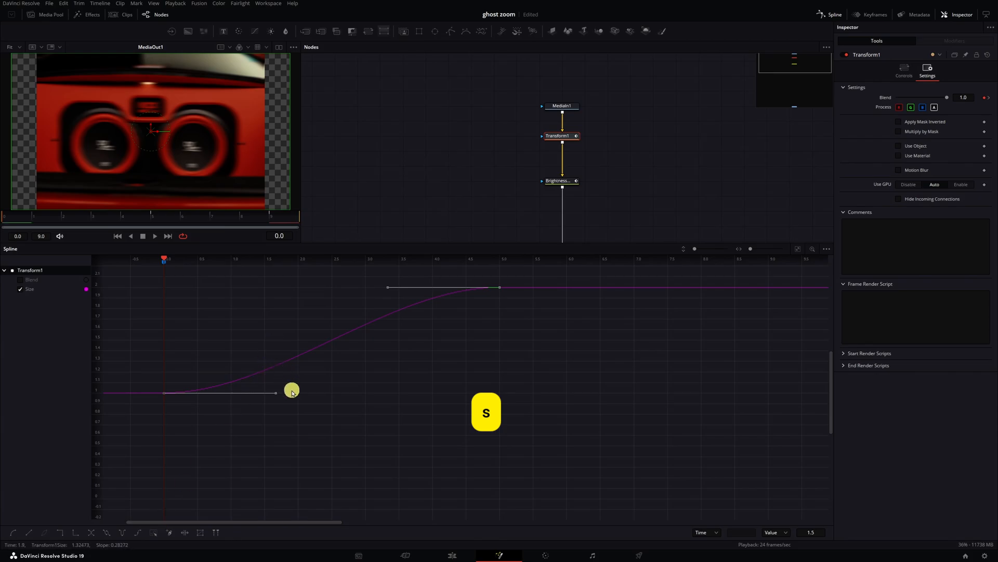
drag(276, 394, 173, 309)
click(389, 289)
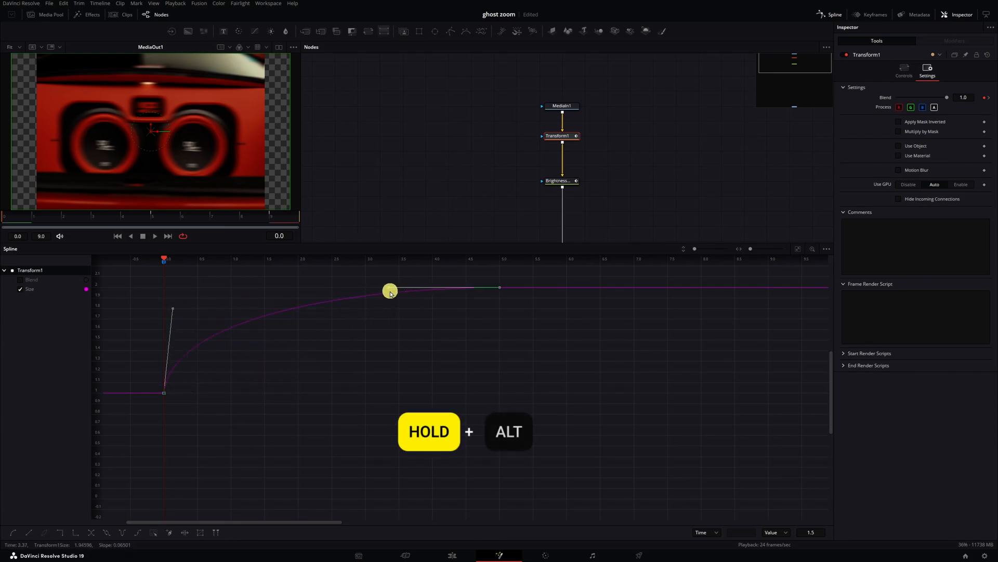
drag(389, 288, 258, 287)
key(space)
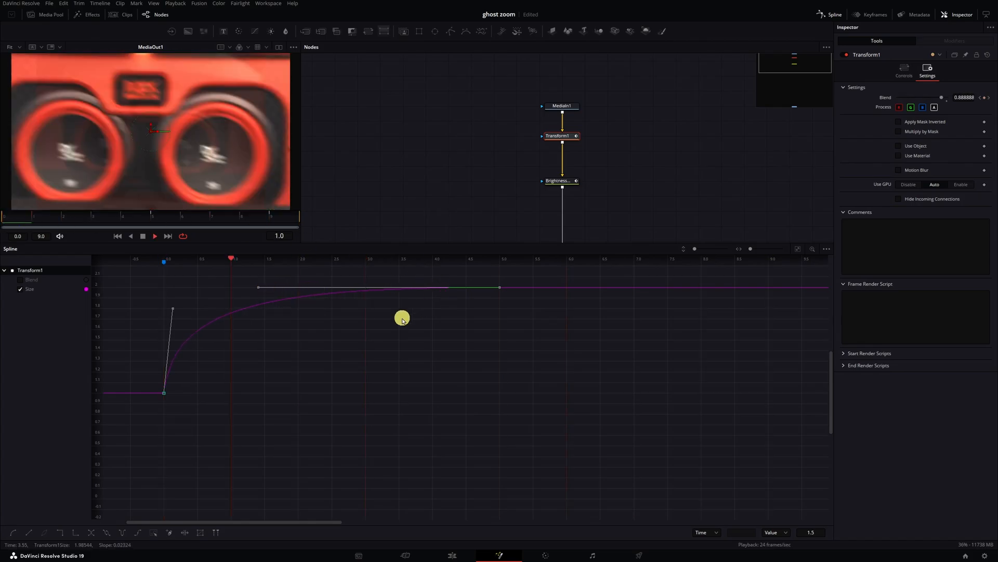
Show only the Blend curve of Transform1 and smooth all of its keyframes.
click(19, 289)
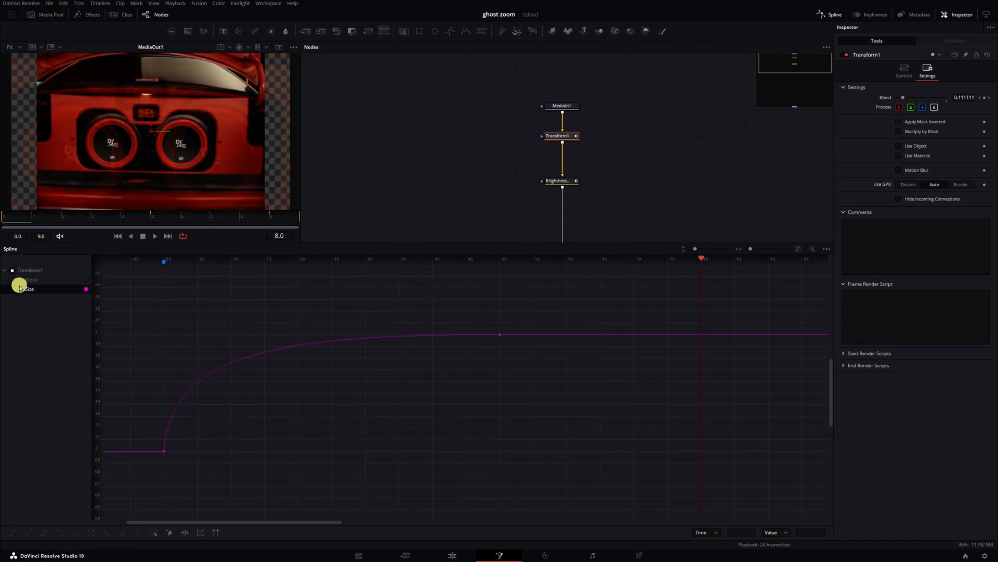
click(20, 279)
click(154, 533)
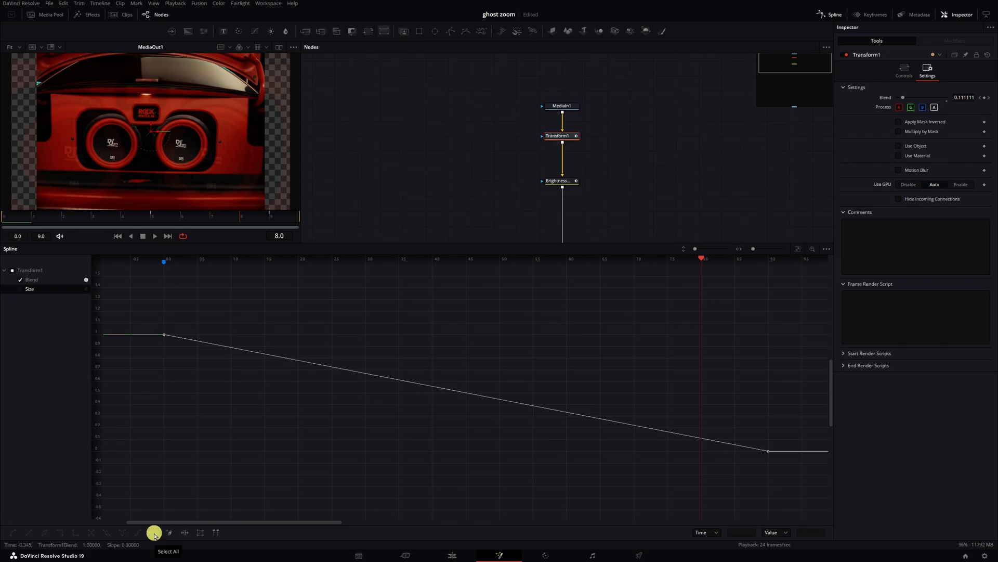
key(s)
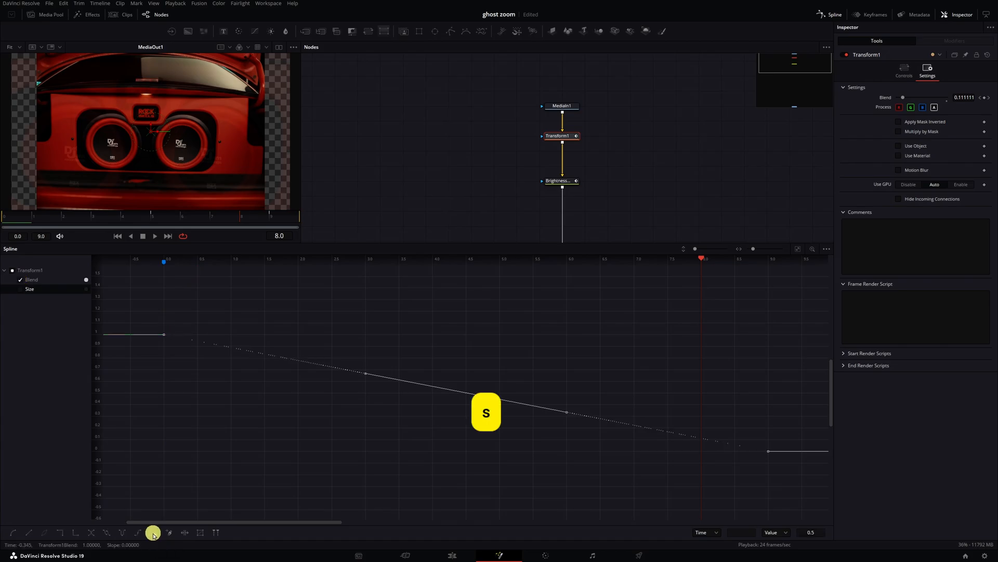
Display the BrightnessContrast1 curves in the spline editor and smooth all of their keyframes.
click(558, 183)
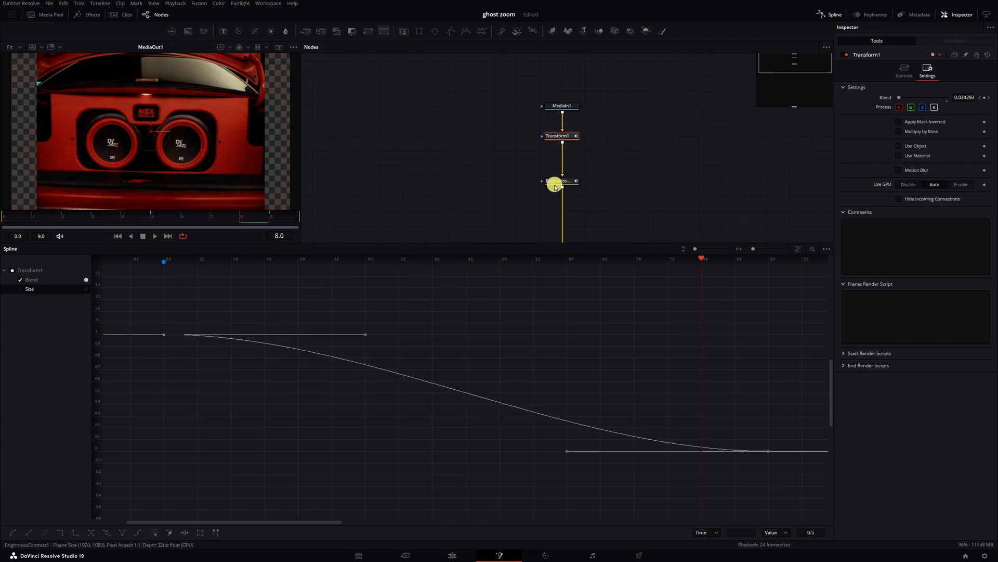
click(11, 270)
drag(590, 483, 69, 329)
key(s)
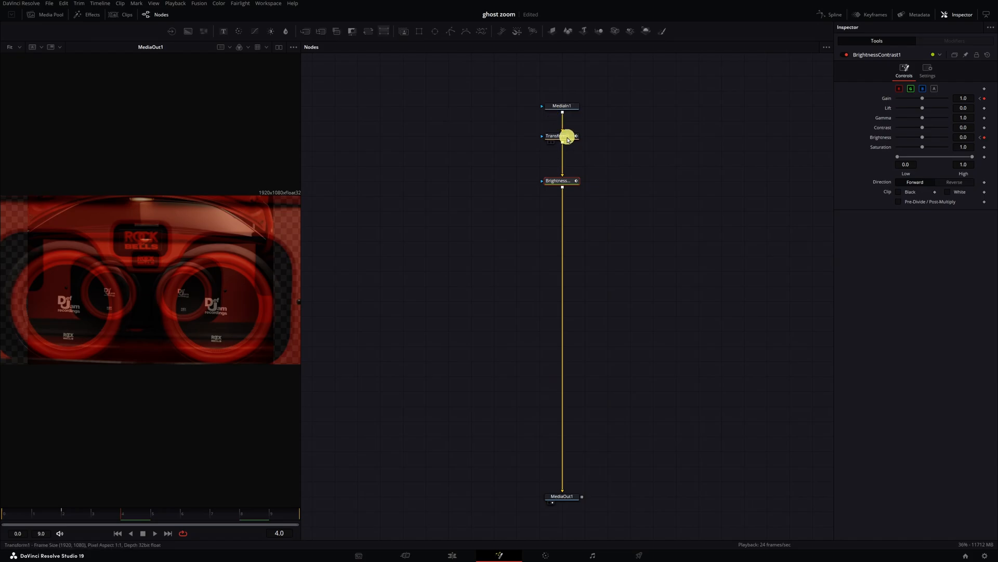
Enable motion blur on the Transform1 node and raise its quality.
click(566, 137)
click(925, 75)
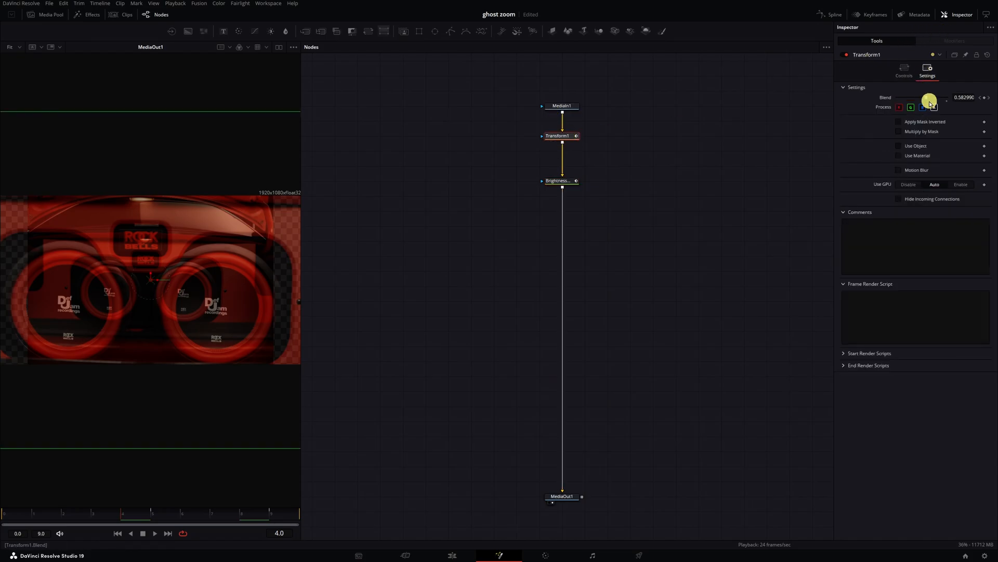
click(900, 171)
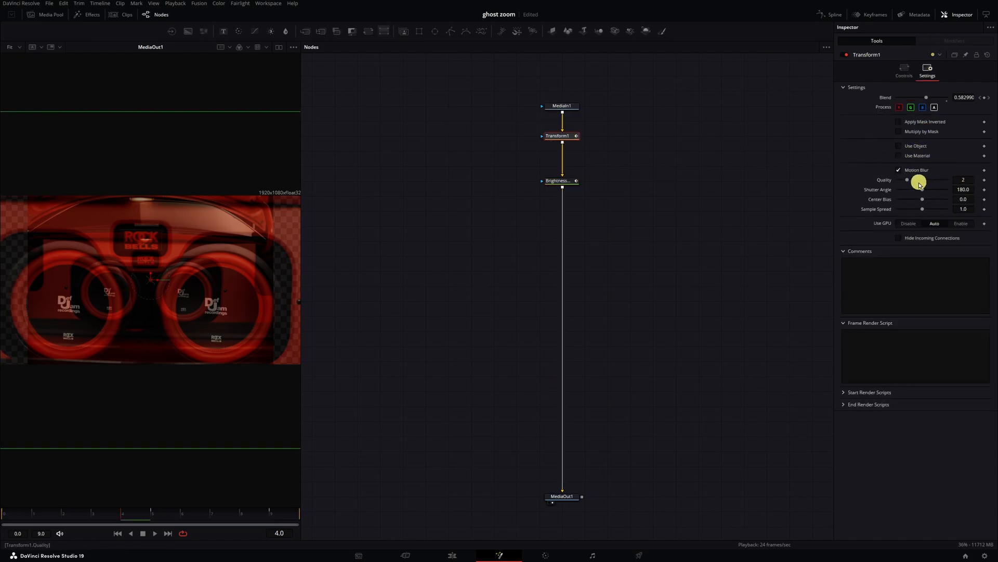
drag(907, 183, 929, 181)
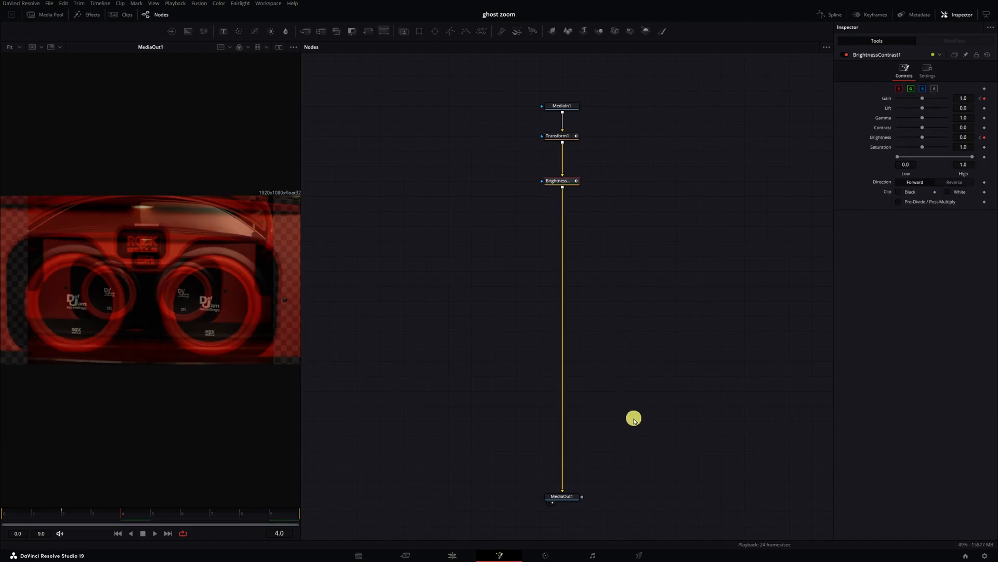
On the Color page, apply Thermograph Lut 10 from GodSend Essentials luts to the node, and hide the LUT browser and effects library.
click(546, 555)
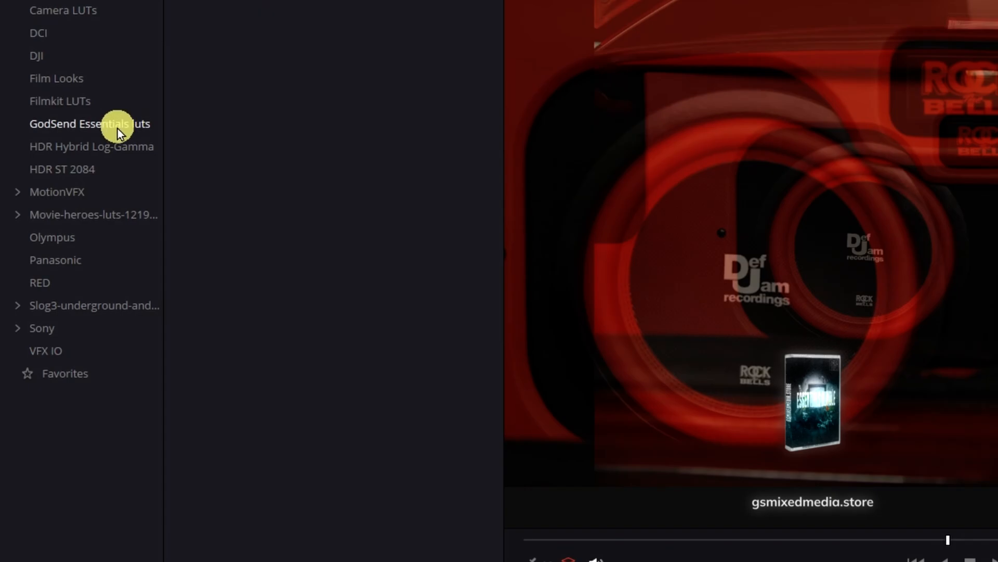
click(82, 129)
scroll(356, 175, down, 10)
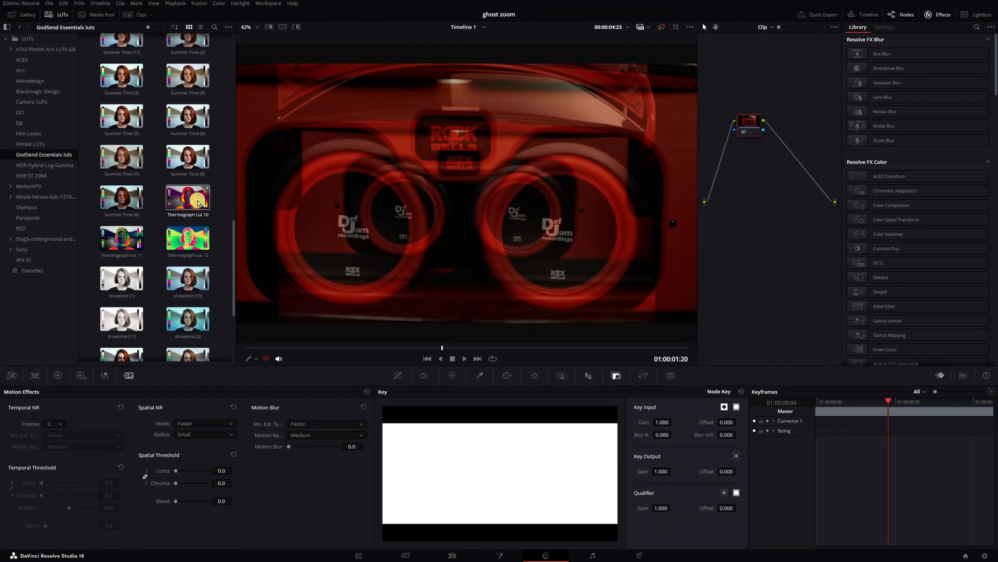
double_click(196, 202)
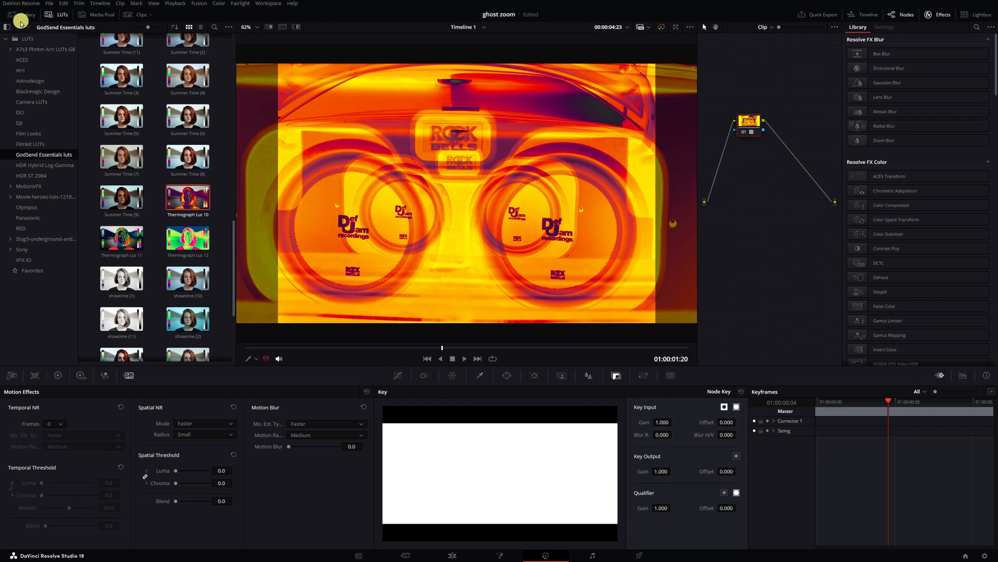
click(60, 15)
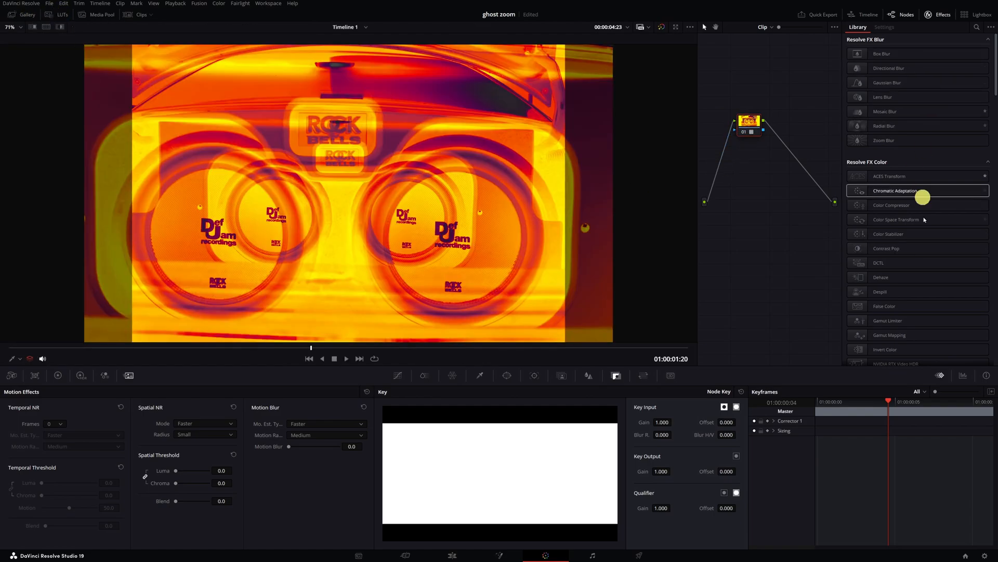
click(942, 15)
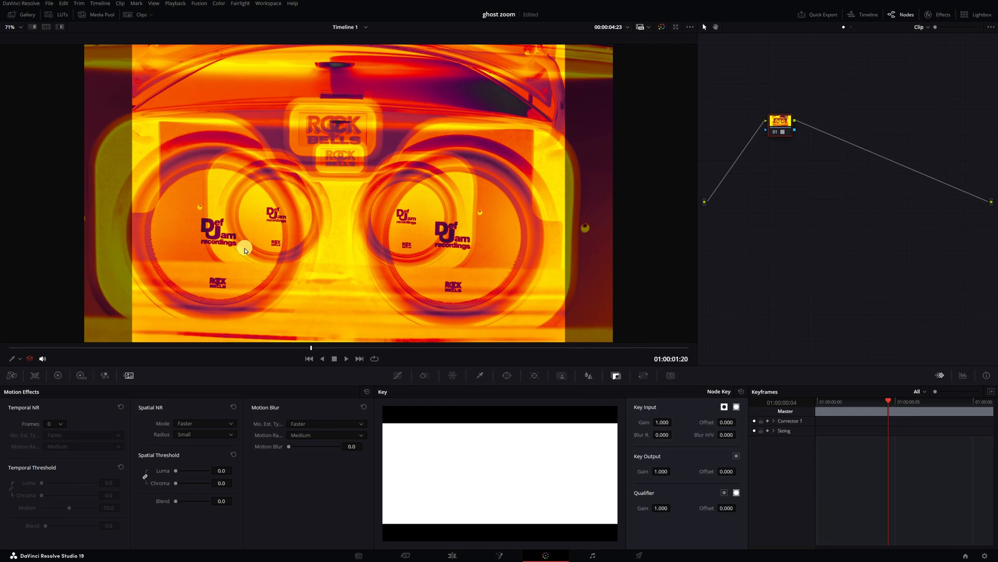
Add a dynamic keyframe to Corrector 1 at the clip's first frame.
drag(889, 402, 809, 414)
right_click(818, 423)
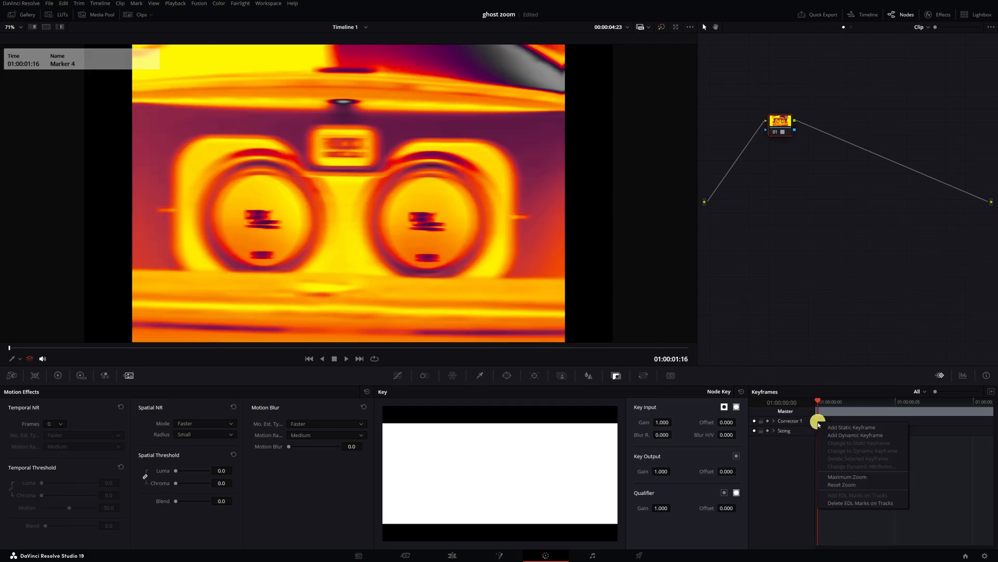
click(835, 435)
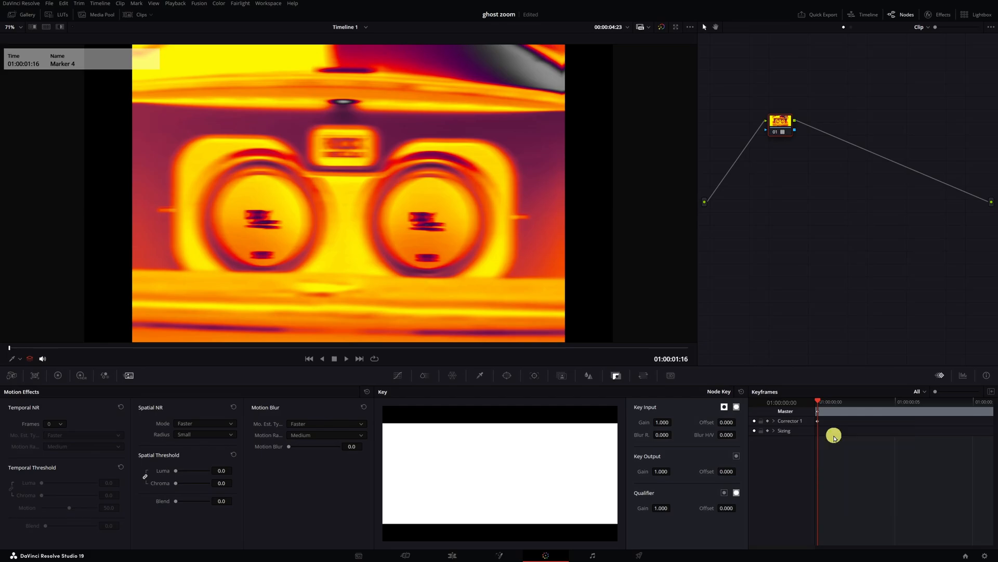
Add a dynamic keyframe on the Master track at 00:00:00:04 and lower the node's key output gain there.
drag(827, 404, 847, 403)
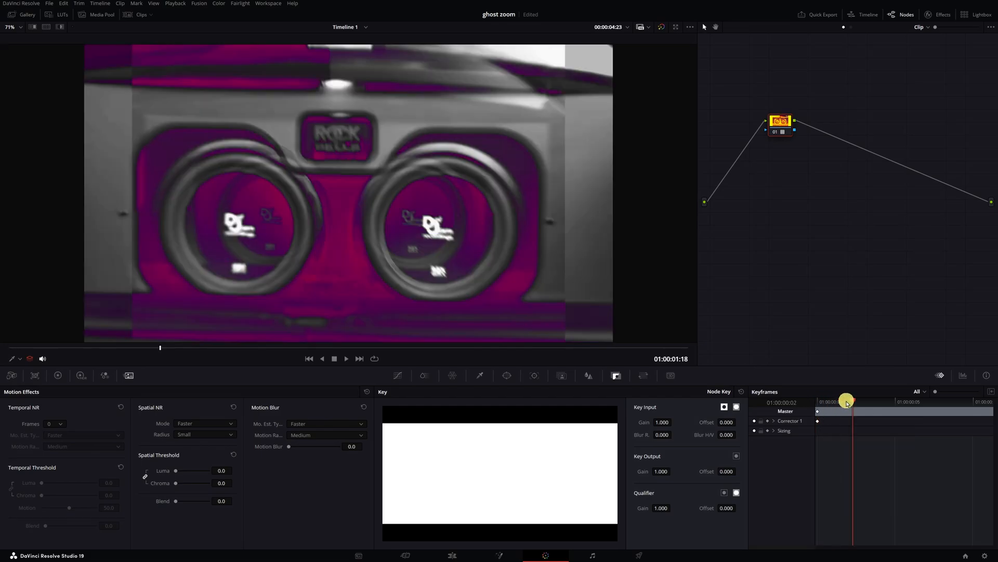
key(Up)
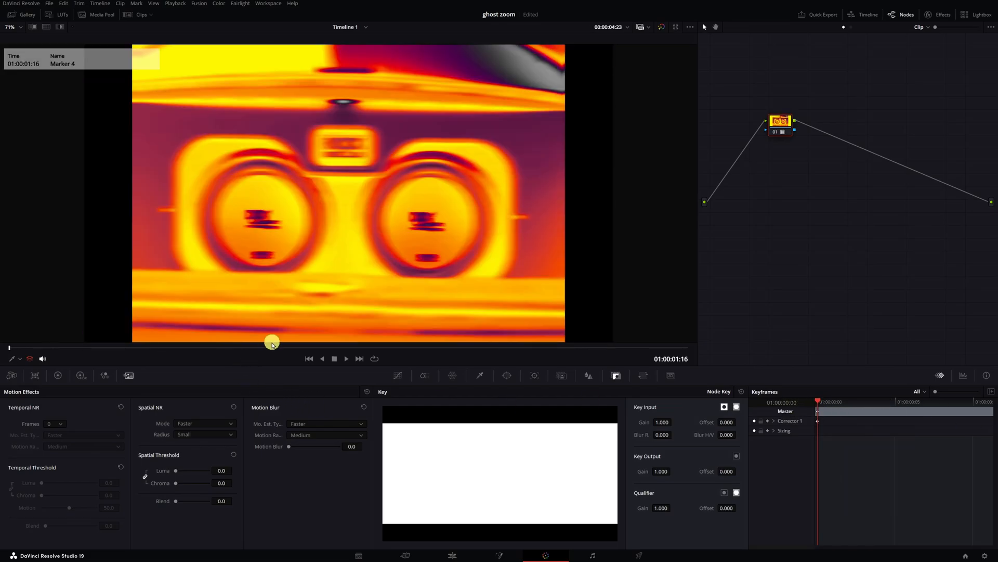
click(890, 417)
right_click(890, 413)
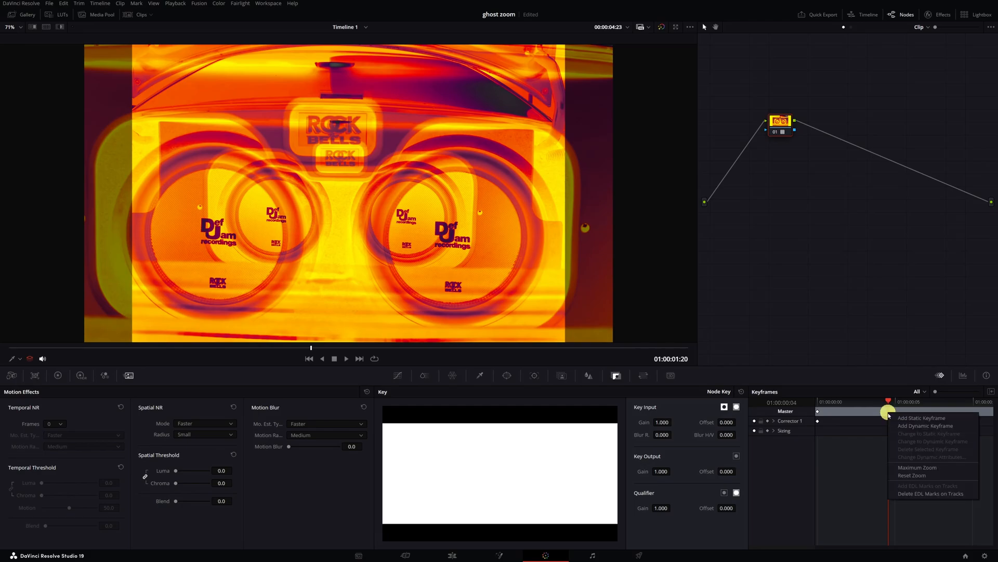
click(918, 427)
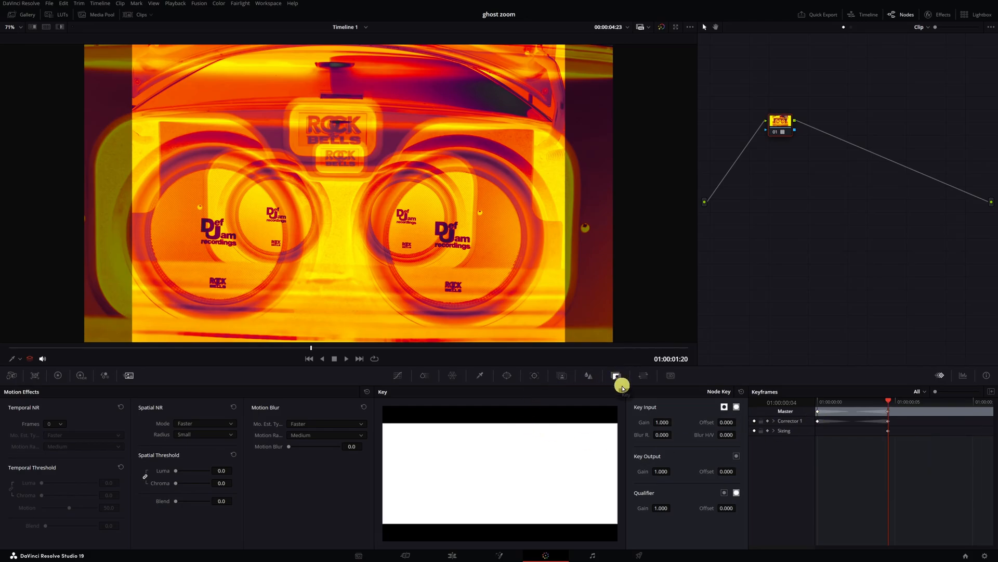
drag(660, 472, 572, 475)
mouse_move(888, 401)
mouse_down()
mouse_move(805, 406)
mouse_move(888, 401)
mouse_up()
On the Edit page, apply Rumble (Camera Shake) to the adjustment clip, with XY Axis rumble and speed 1.512, and play it.
click(450, 556)
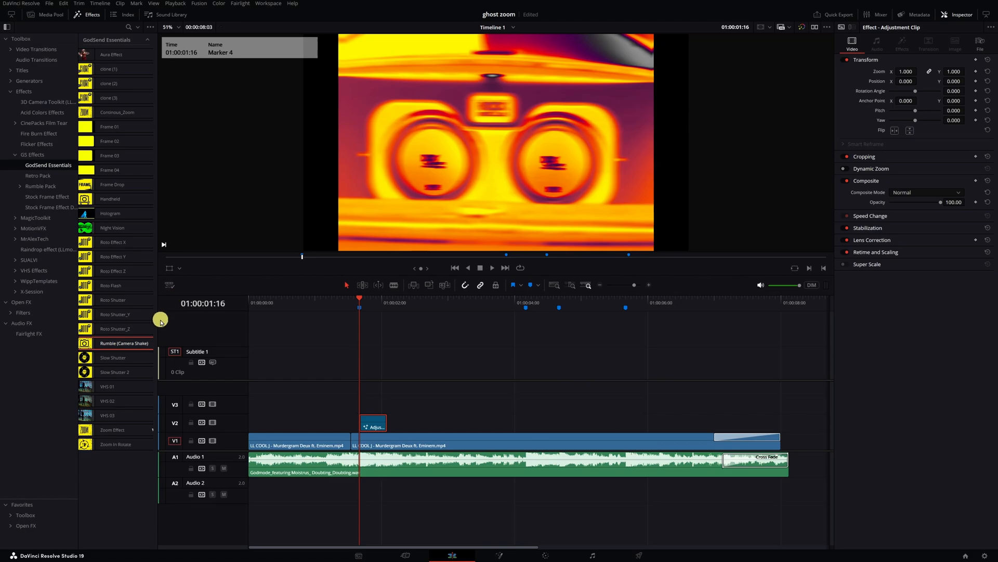
drag(111, 343, 373, 421)
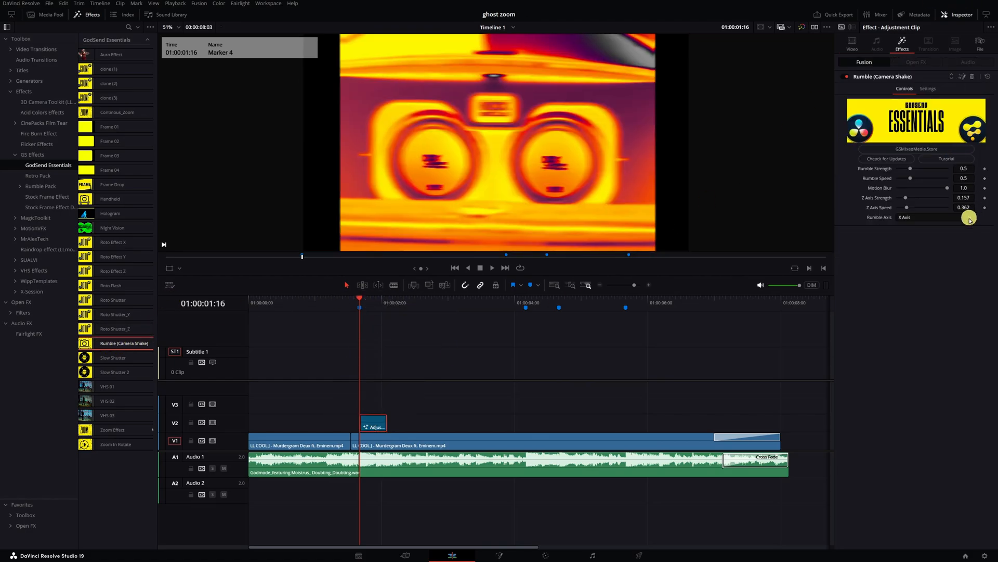
click(936, 217)
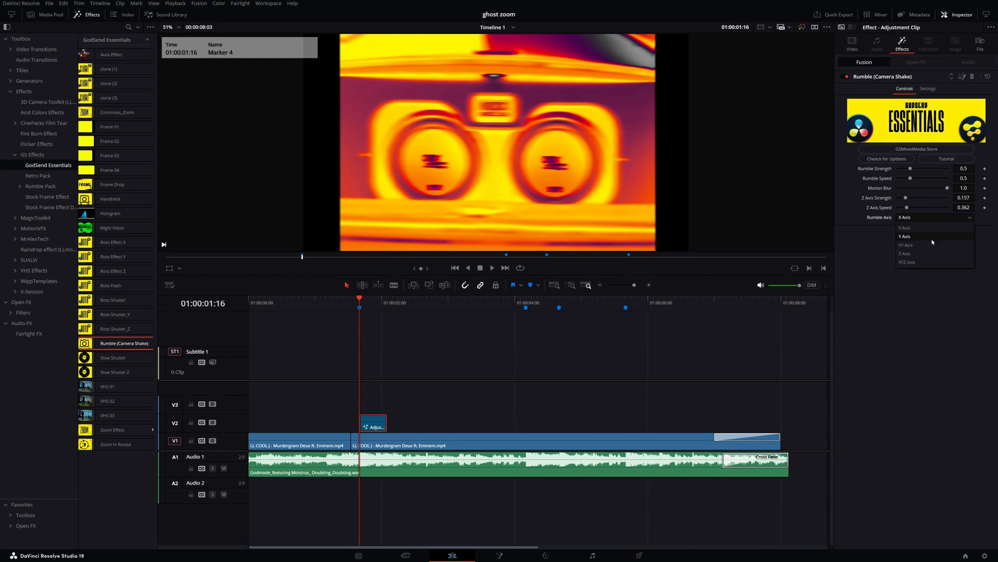
click(928, 248)
drag(910, 178, 935, 178)
click(359, 308)
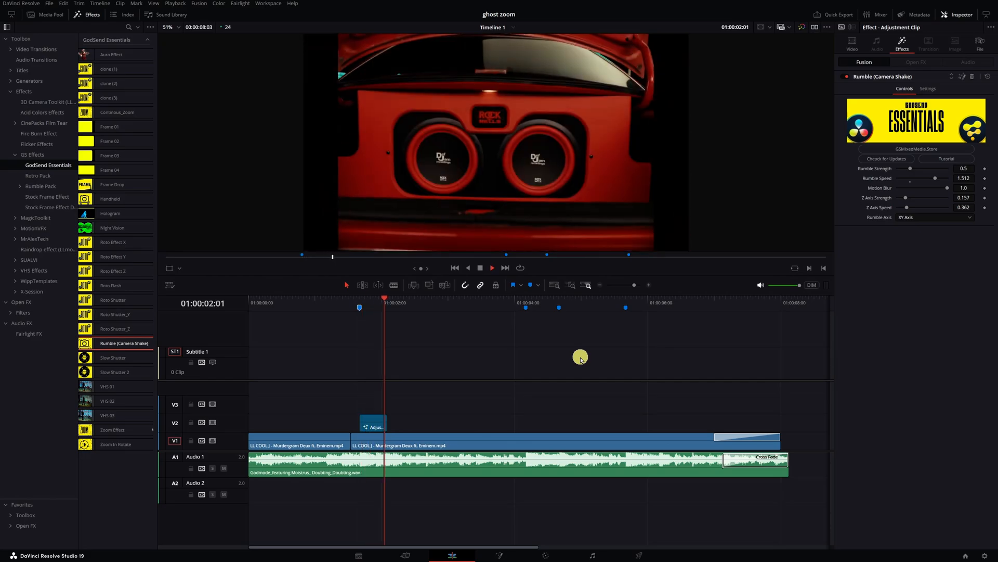
Search the Open FX effects for "camer".
click(22, 303)
click(129, 27)
text(camer)
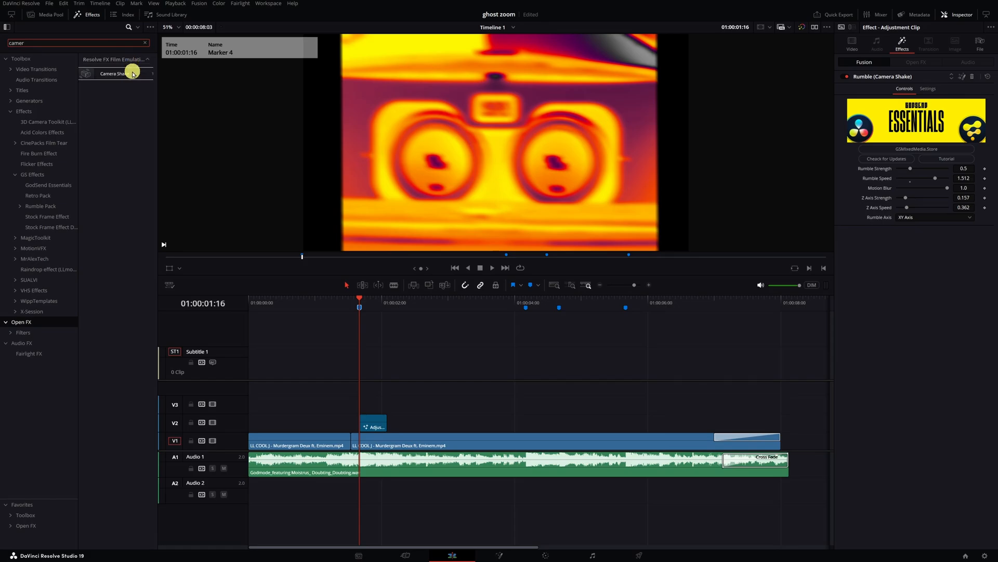
Rename the adjustment clip on track V2 to "ghost zoom".
click(379, 419)
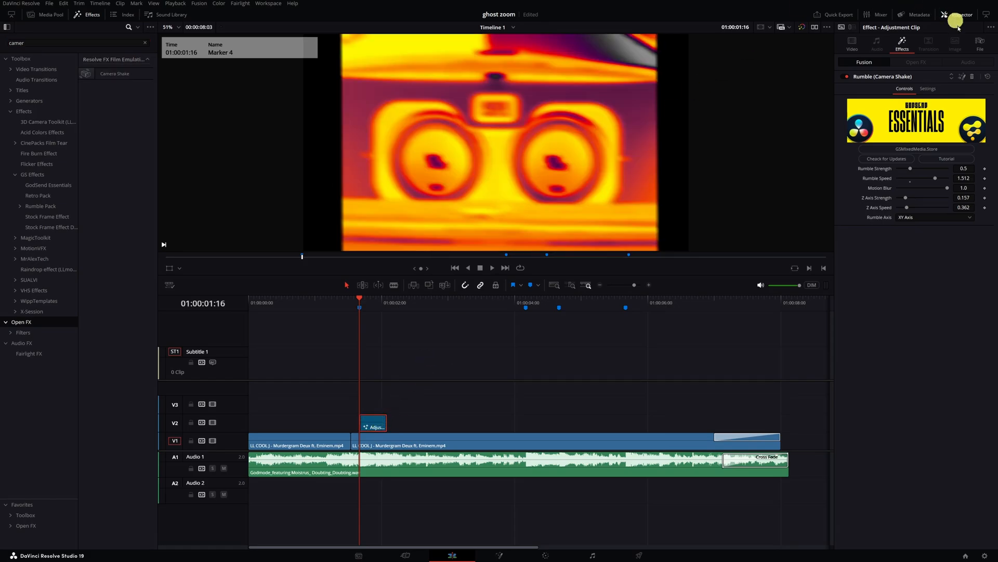
click(981, 43)
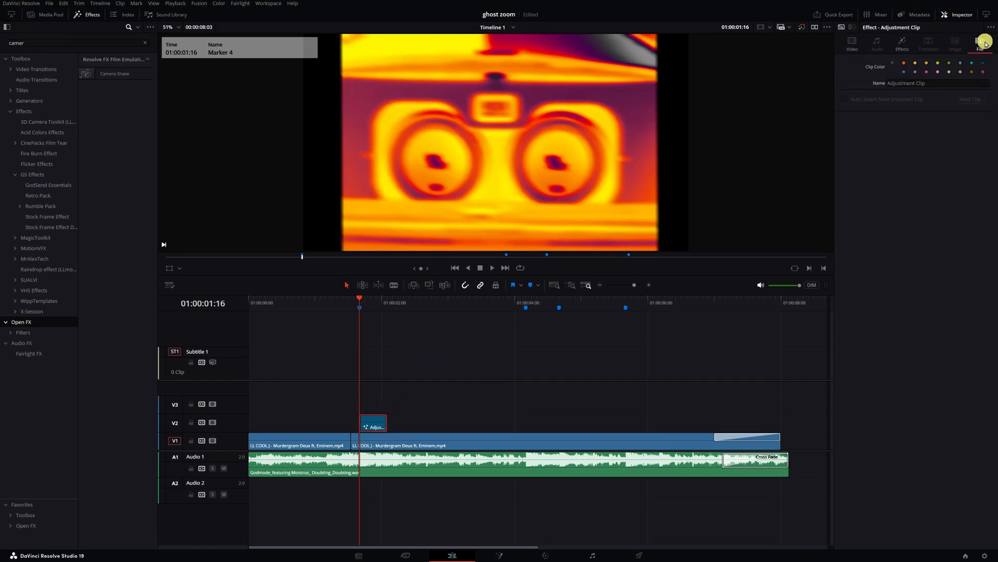
triple_click(951, 84)
text(ghost zoom)
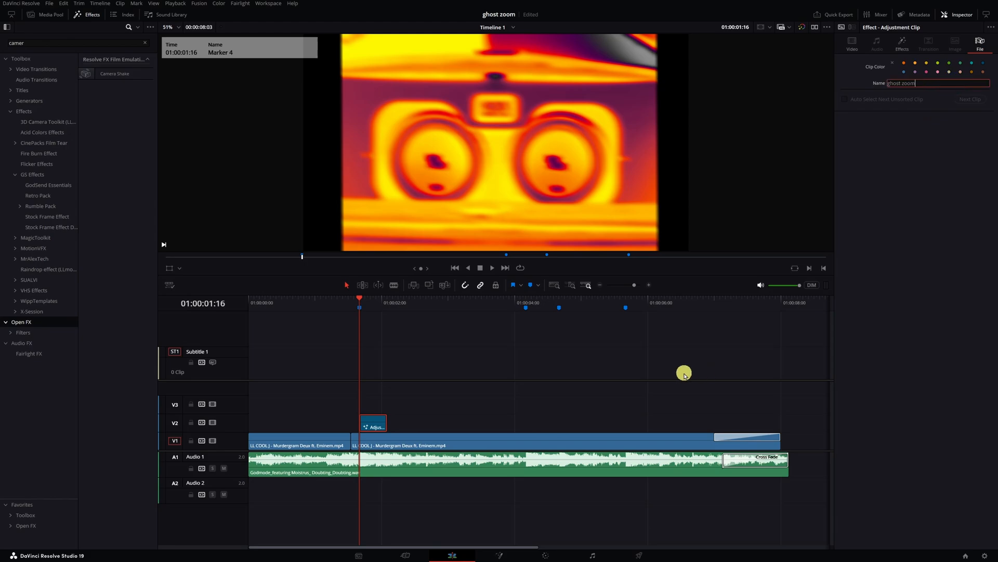
click(685, 372)
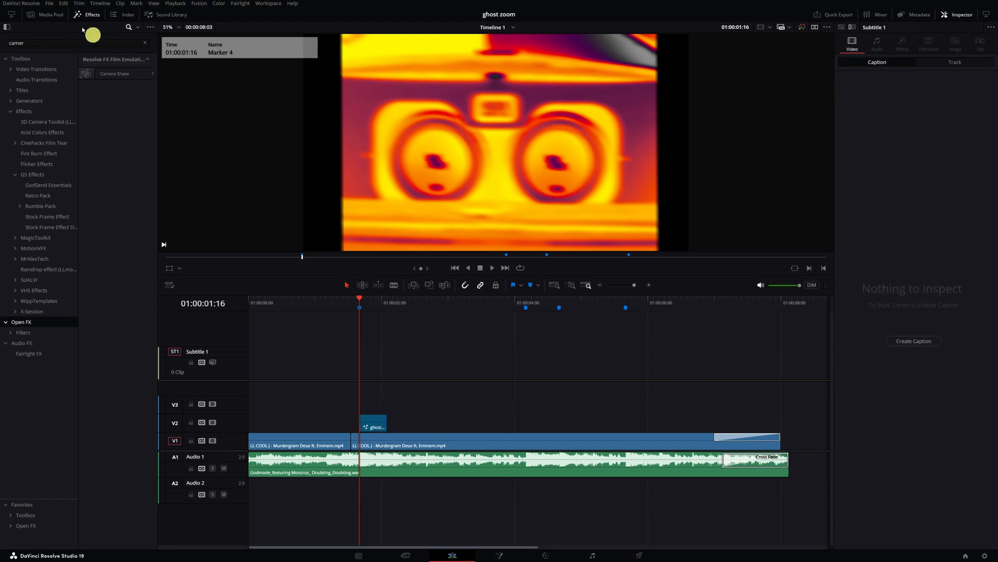
Show the media pool and save the ghost zoom clip in the Master power bin.
click(49, 19)
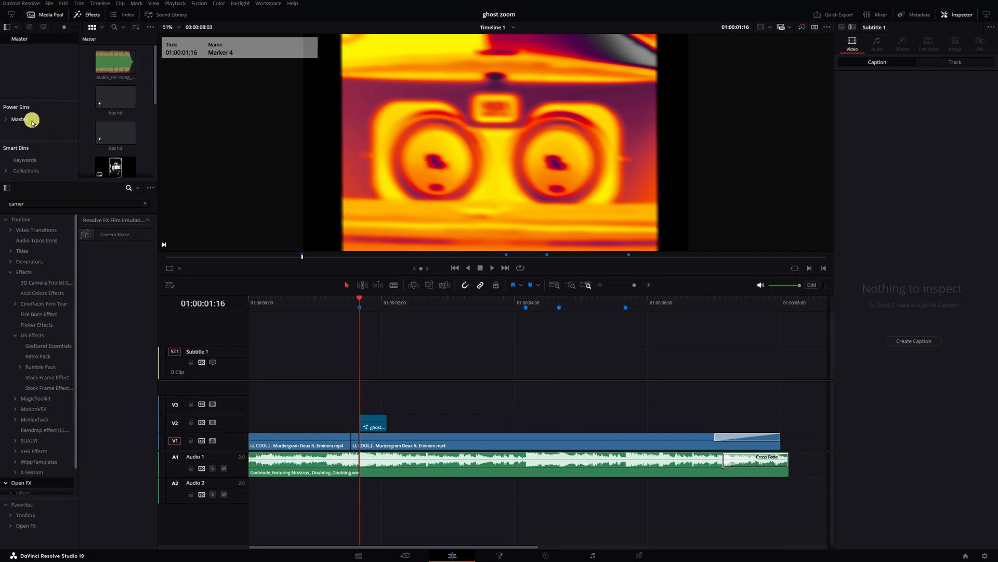
drag(360, 428, 16, 124)
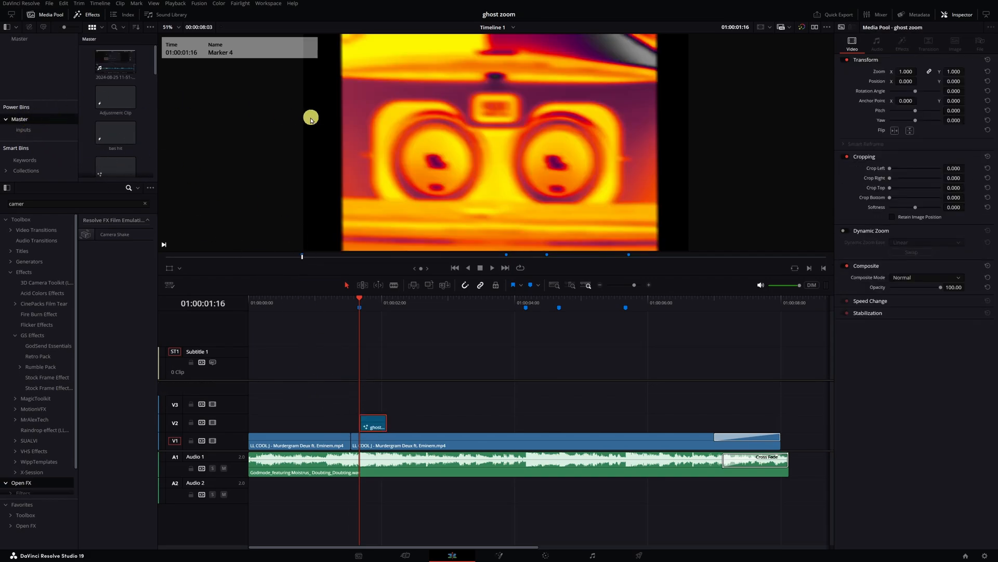